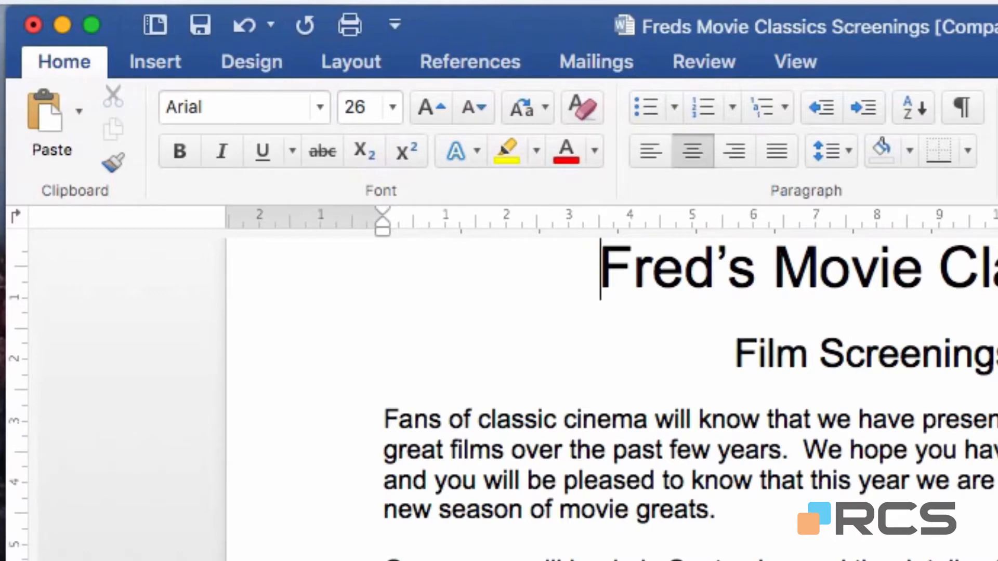
Step: Show the Navigation Pane and use its page thumbnails to visit the second page and return to the first
click(801, 63)
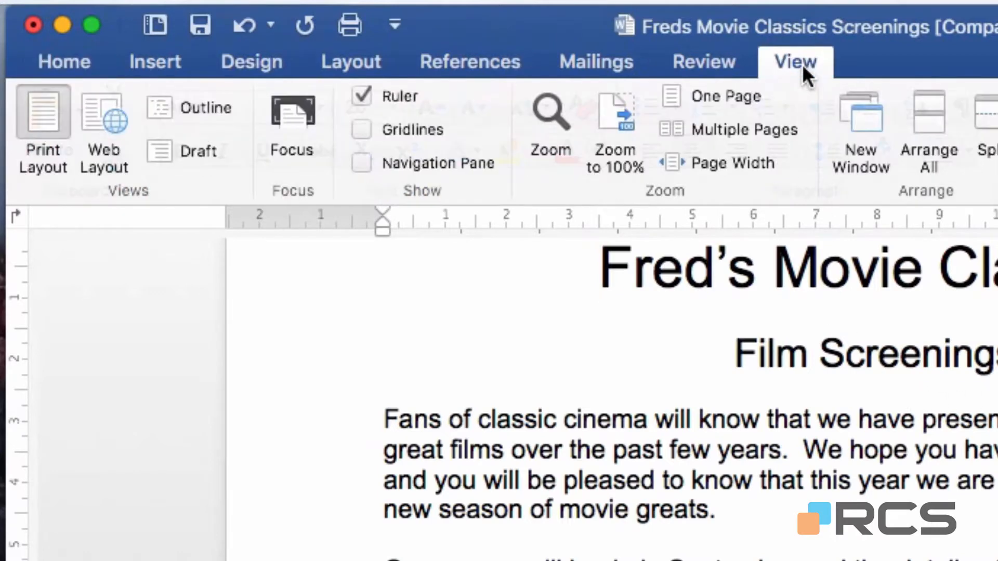
click(359, 162)
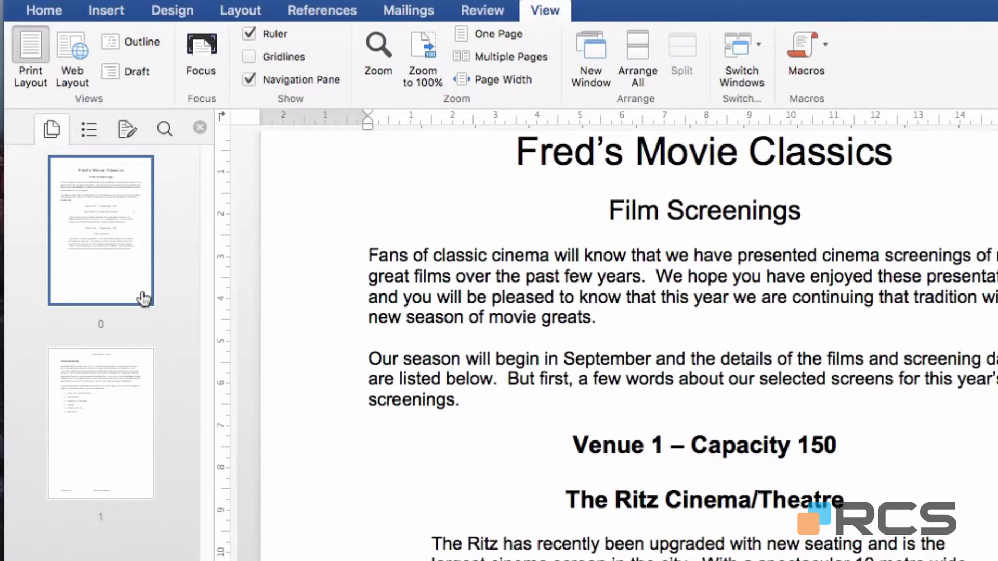
click(103, 402)
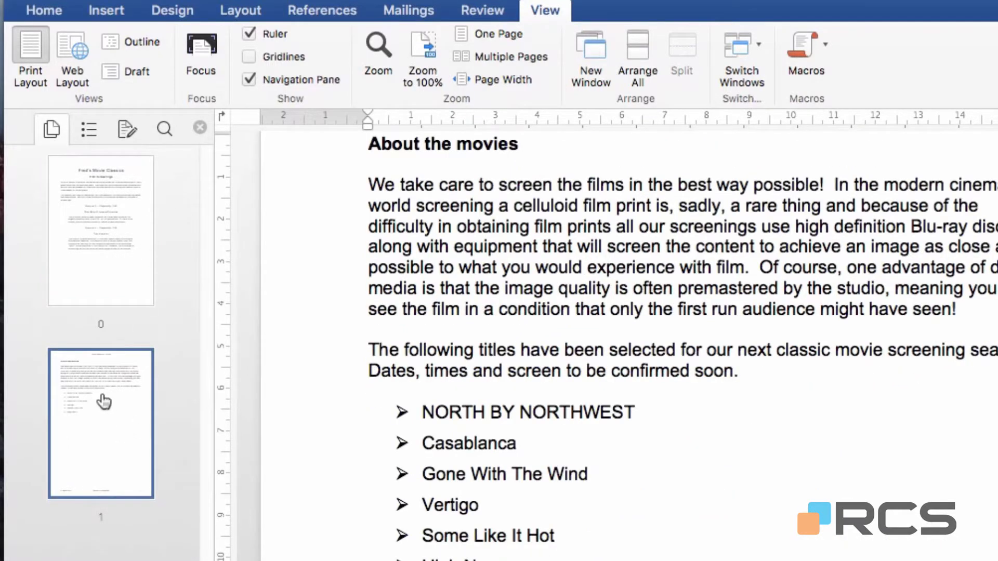
click(96, 246)
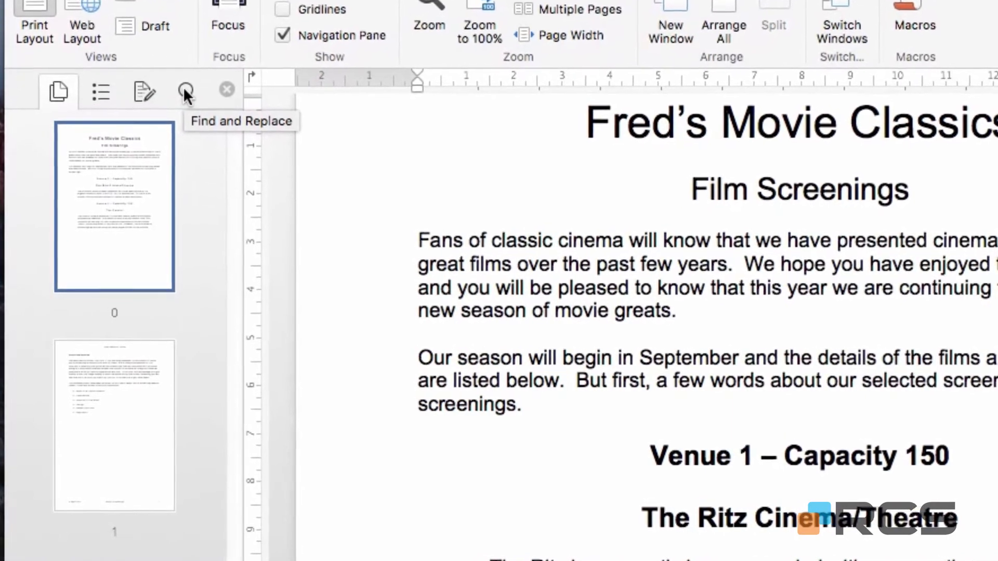
Step: Search the document for "screen" with Find and Replace and review the list of matches
click(184, 93)
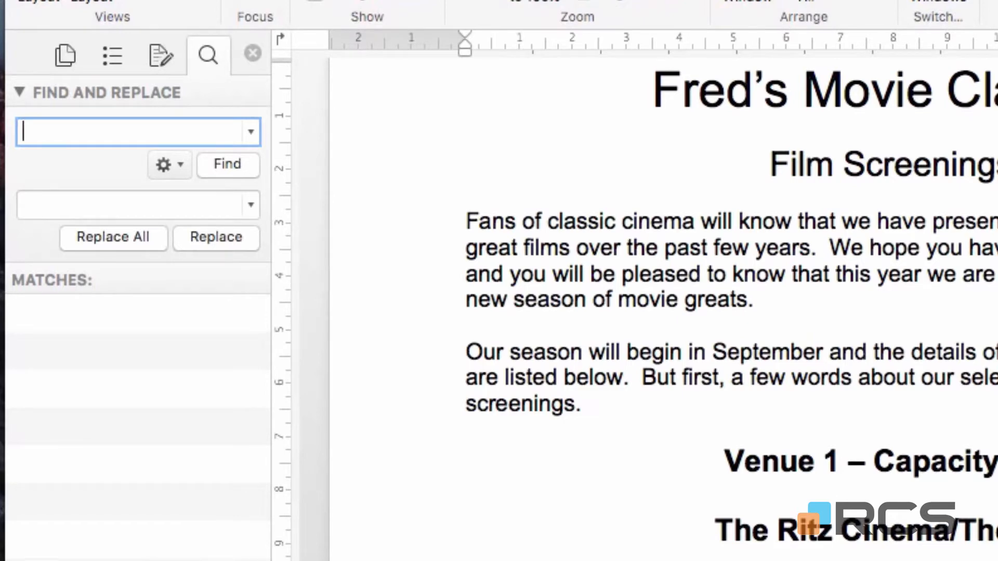
text(screen)
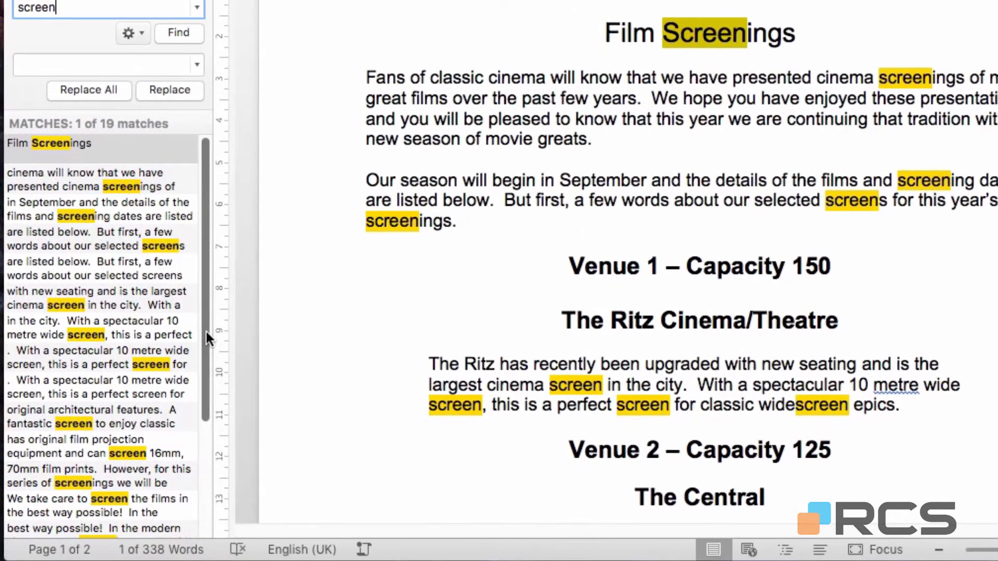
drag(206, 331, 210, 451)
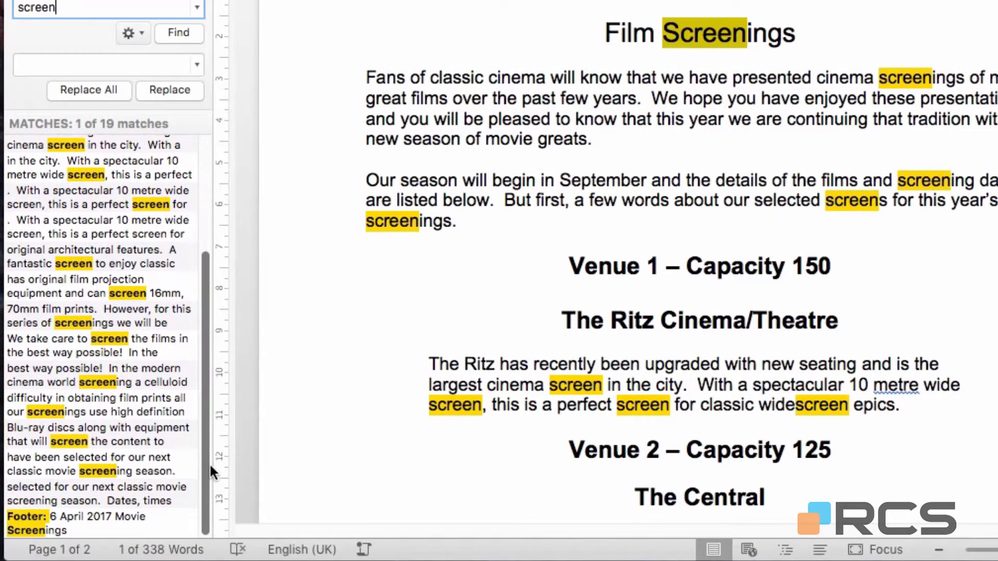
Step: Jump through several "screen" matches in the results list, working from the end of the document up to the Ritz paragraph
click(79, 480)
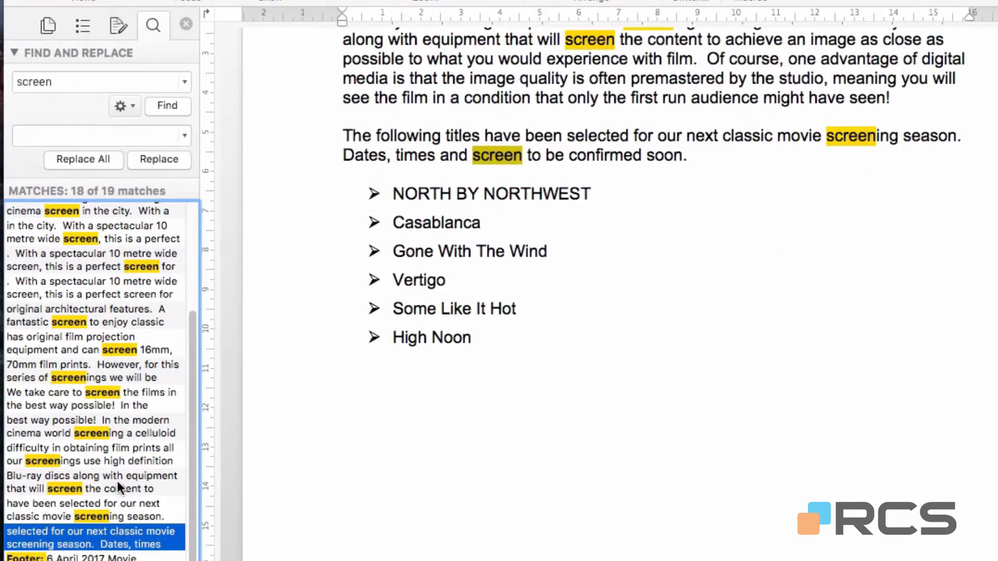
click(117, 482)
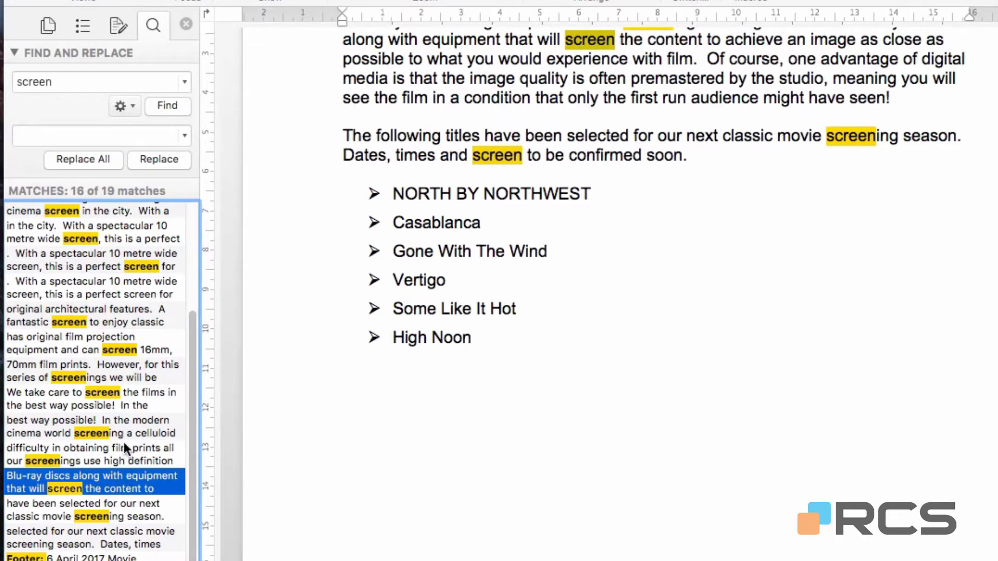
click(123, 444)
click(123, 407)
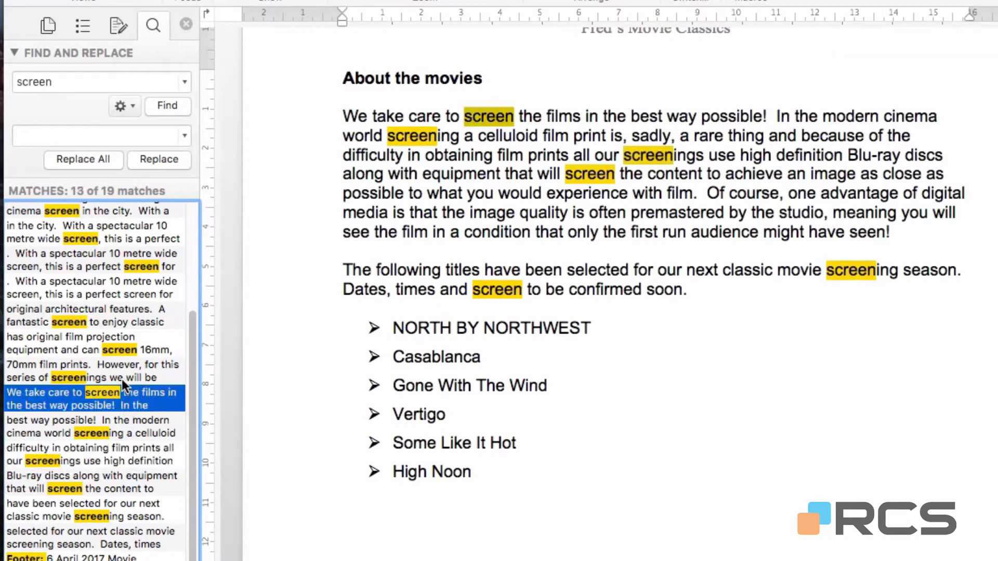
click(121, 364)
click(120, 333)
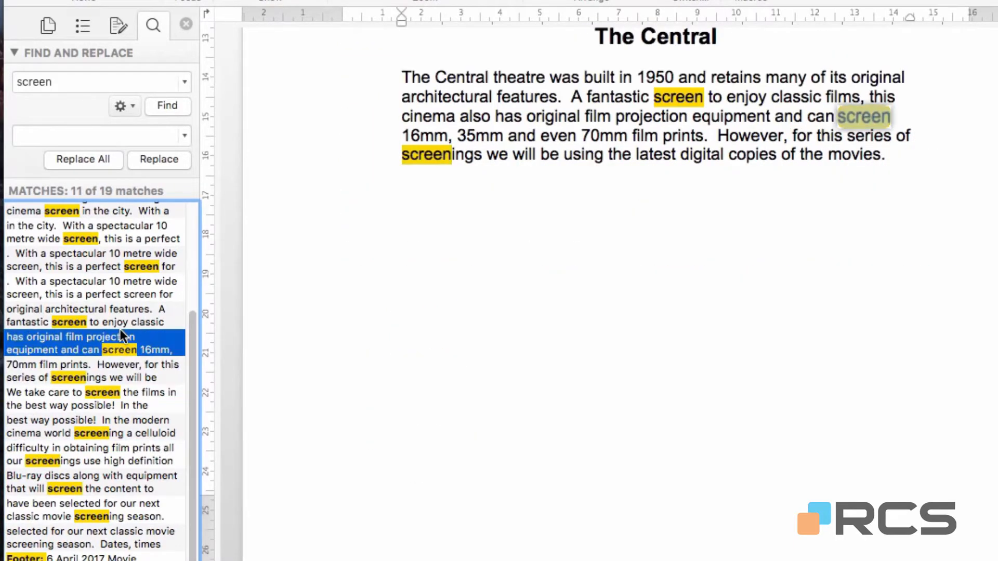
click(114, 295)
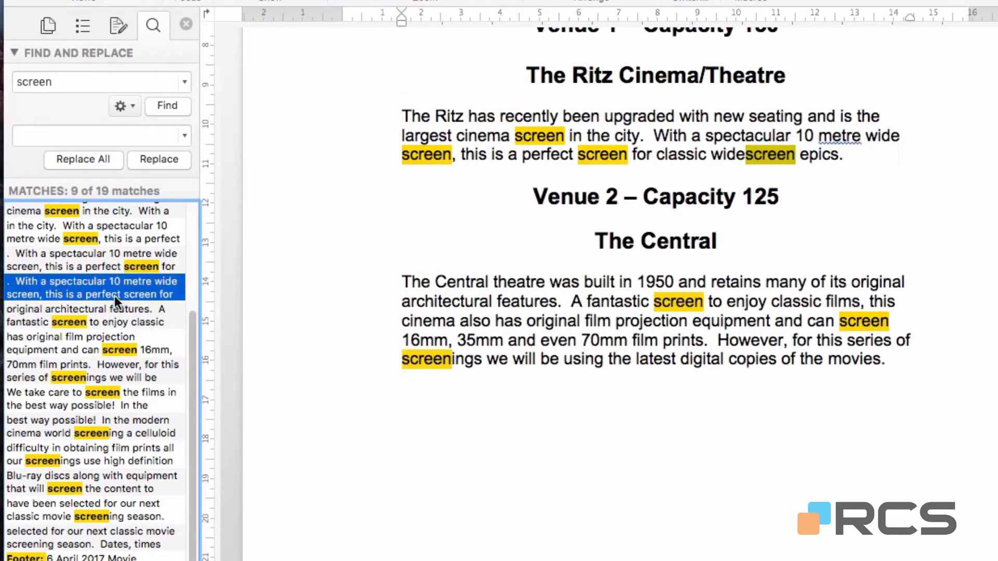
Step: Replace all occurrences of "venue" with "screen" in the document
click(80, 81)
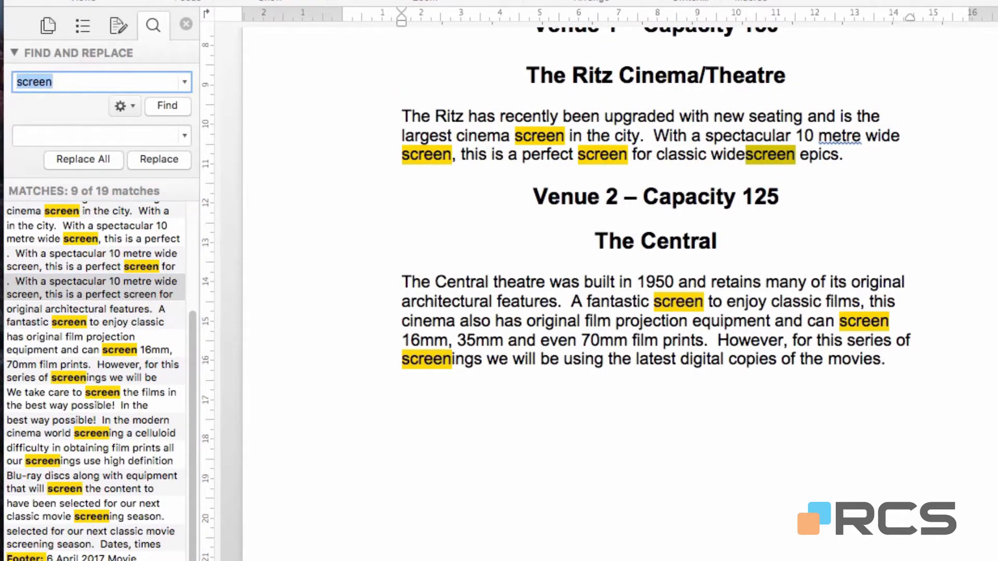
text(venue)
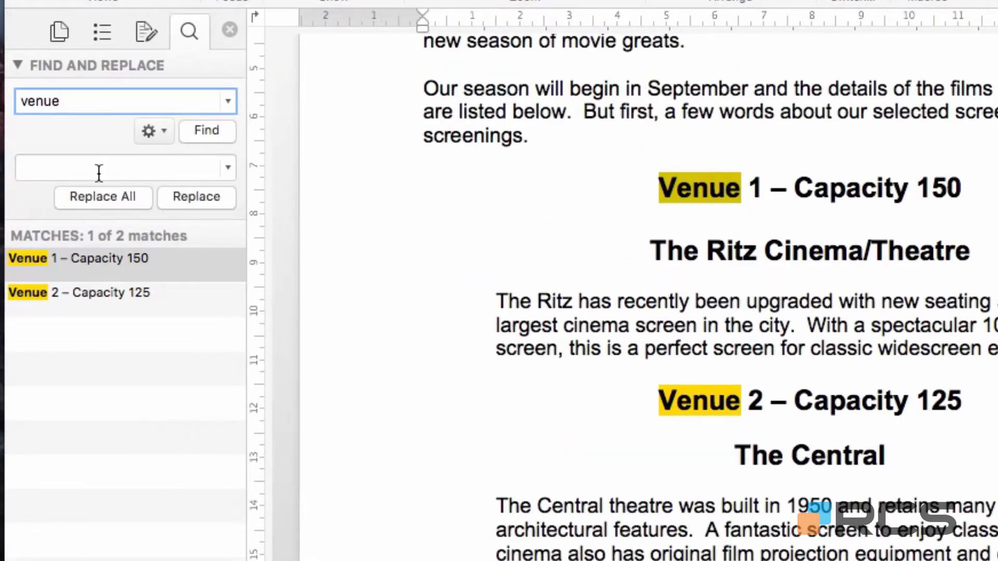
click(154, 166)
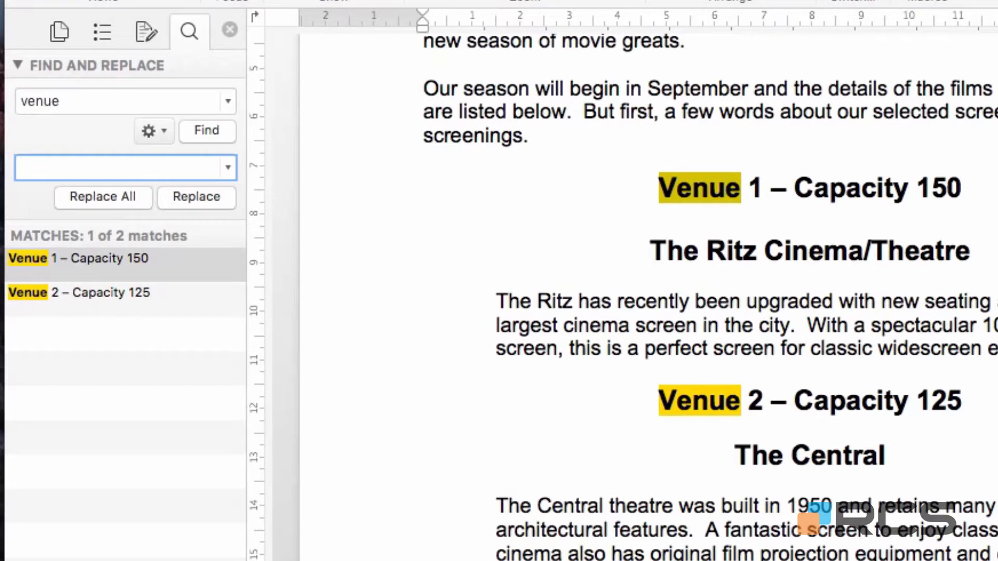
text(screen)
click(125, 200)
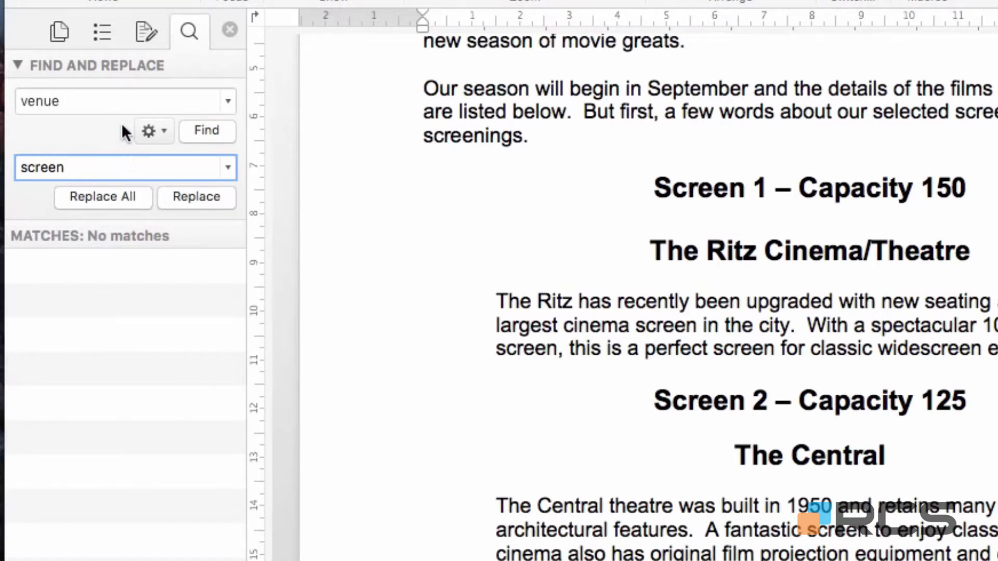
Step: Change the search term to "screen" and find its matches in the document
click(116, 99)
double_click(115, 99)
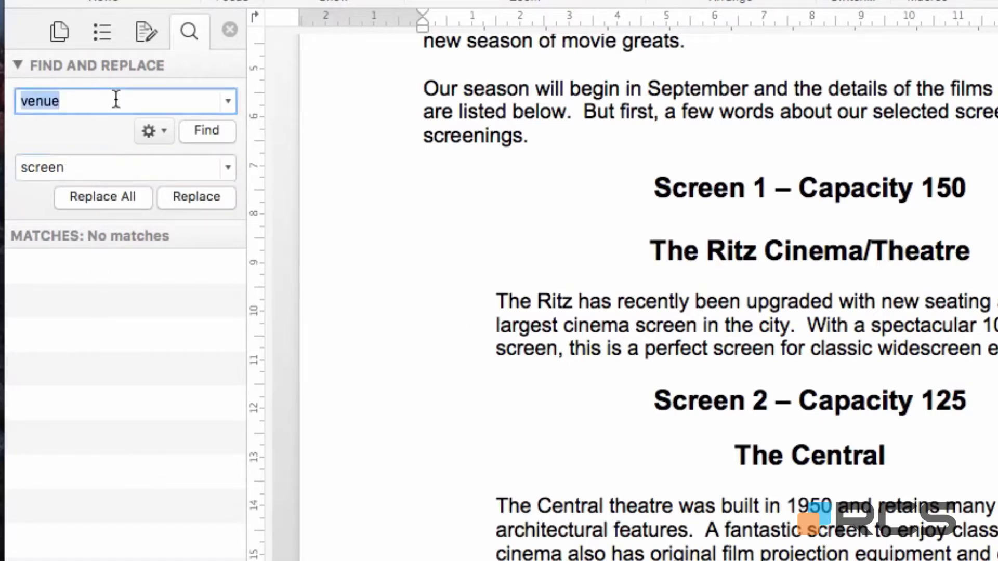
text(screen)
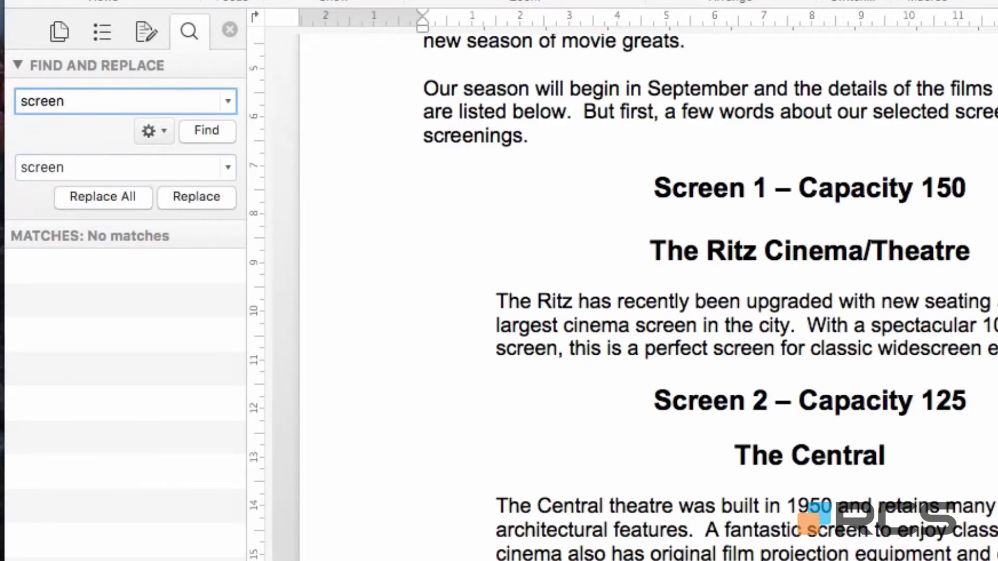
key(Return)
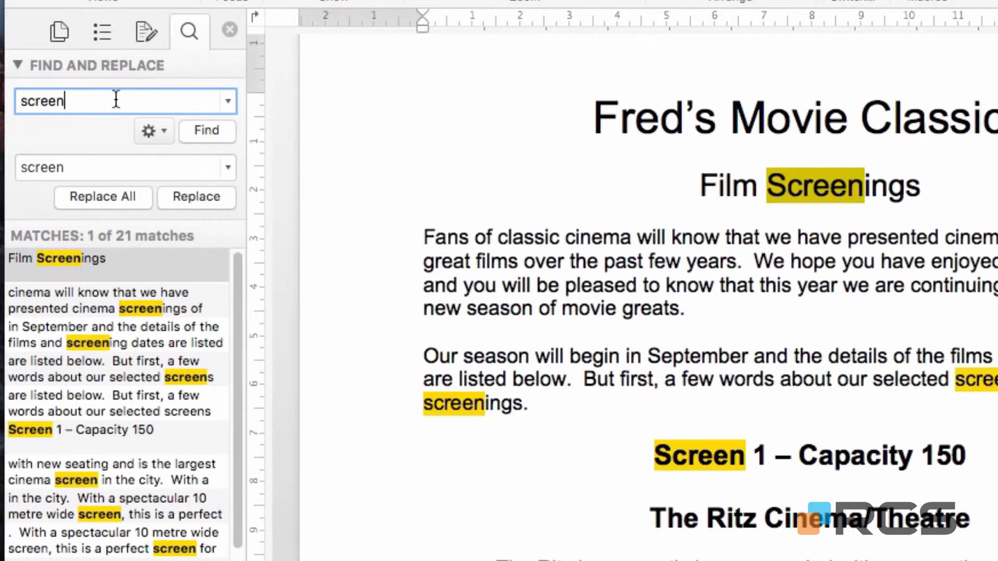
scroll(520, 408, down, 2)
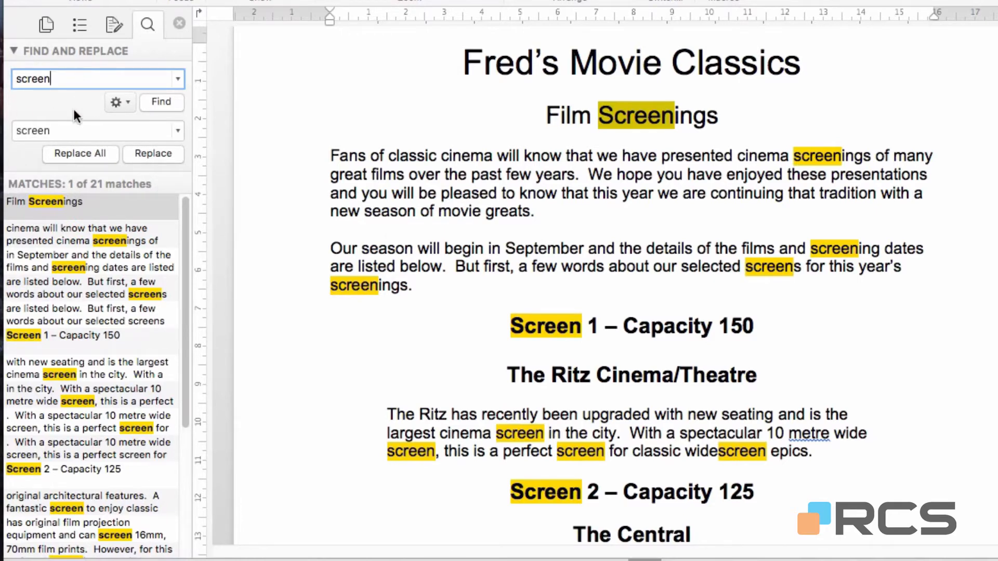
Step: Set the replacement text to "venue" and replace "screen" only in the "Capacity 150" and "Capacity 125" headings
drag(78, 132, 4, 137)
text(enu)
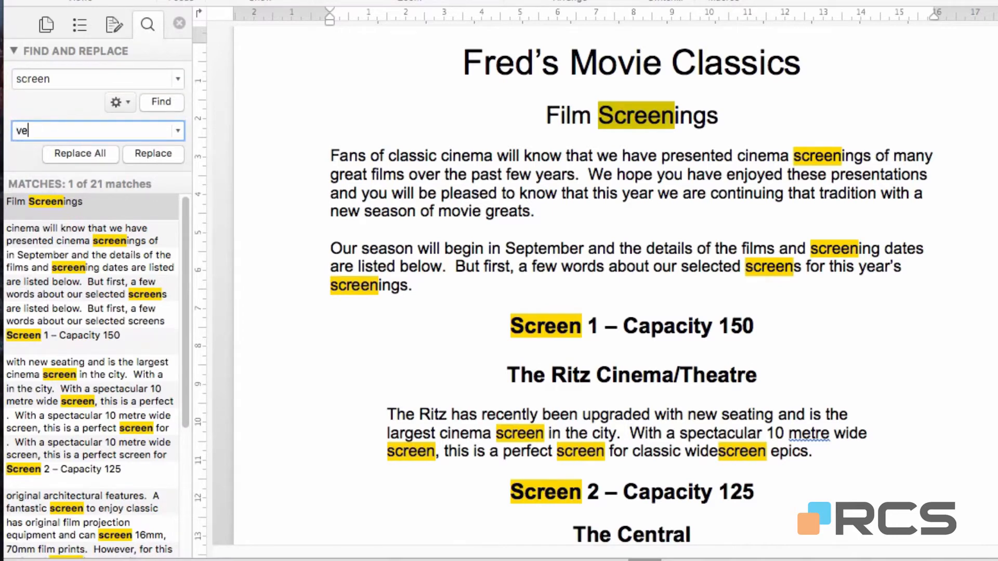
text(e)
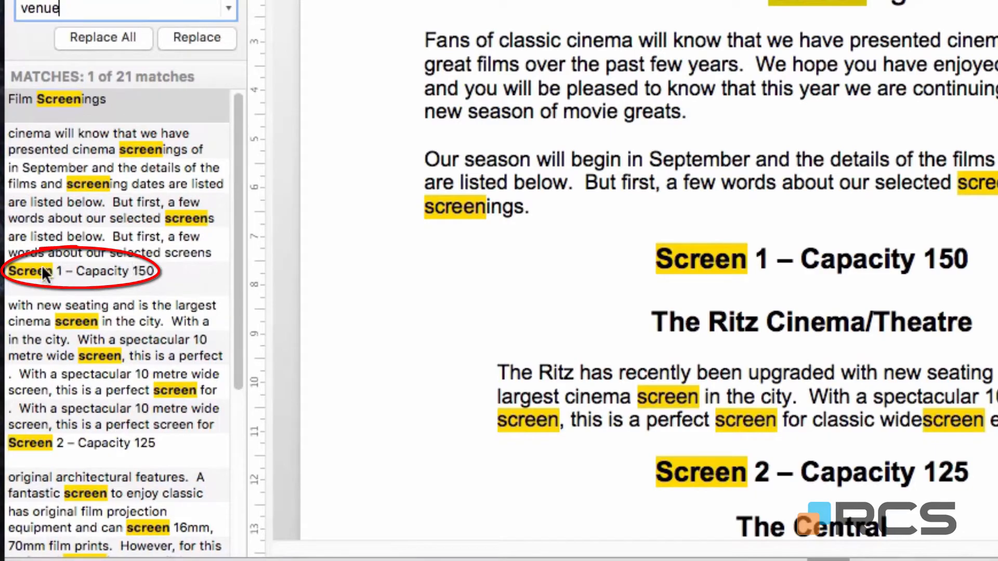
click(92, 274)
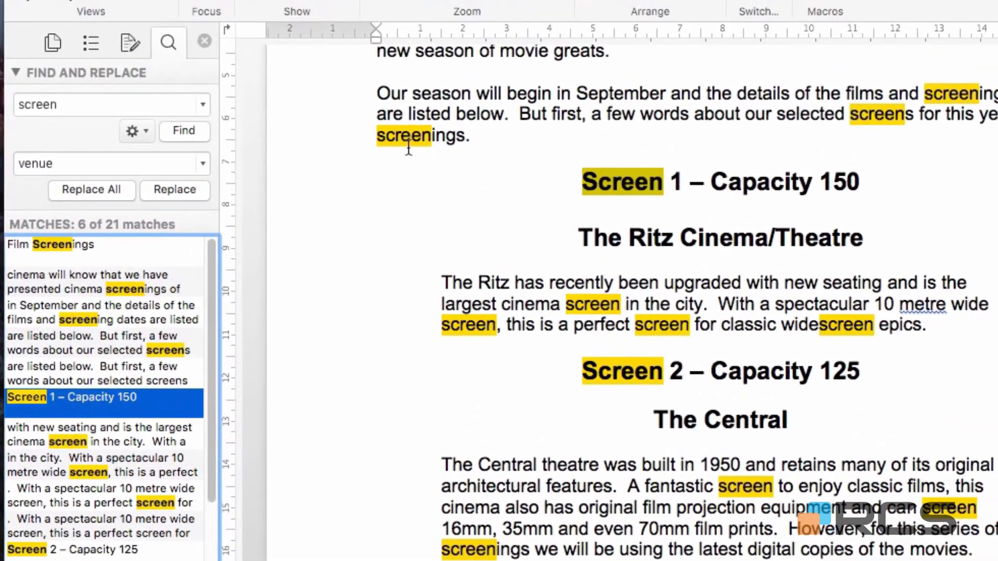
click(176, 188)
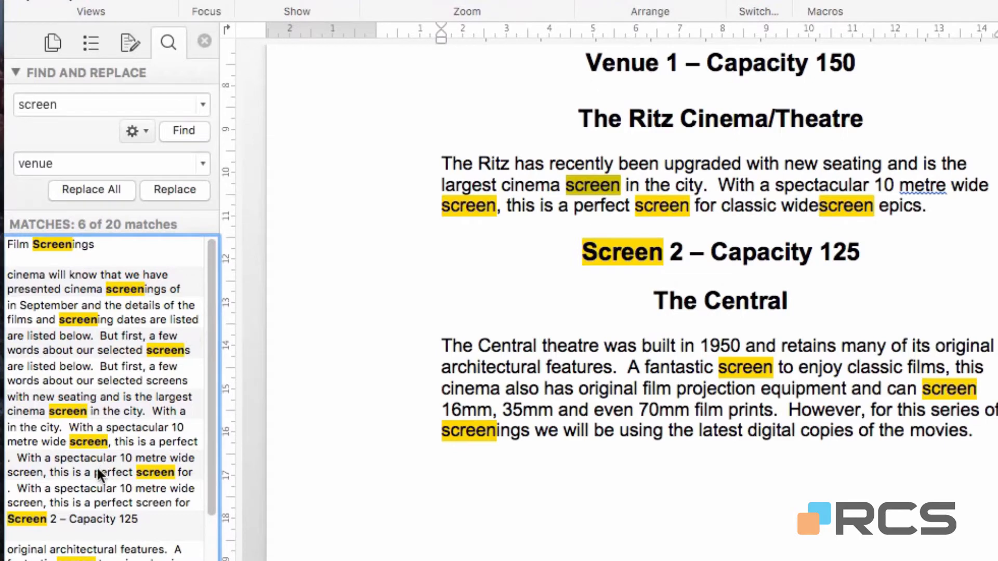
click(89, 516)
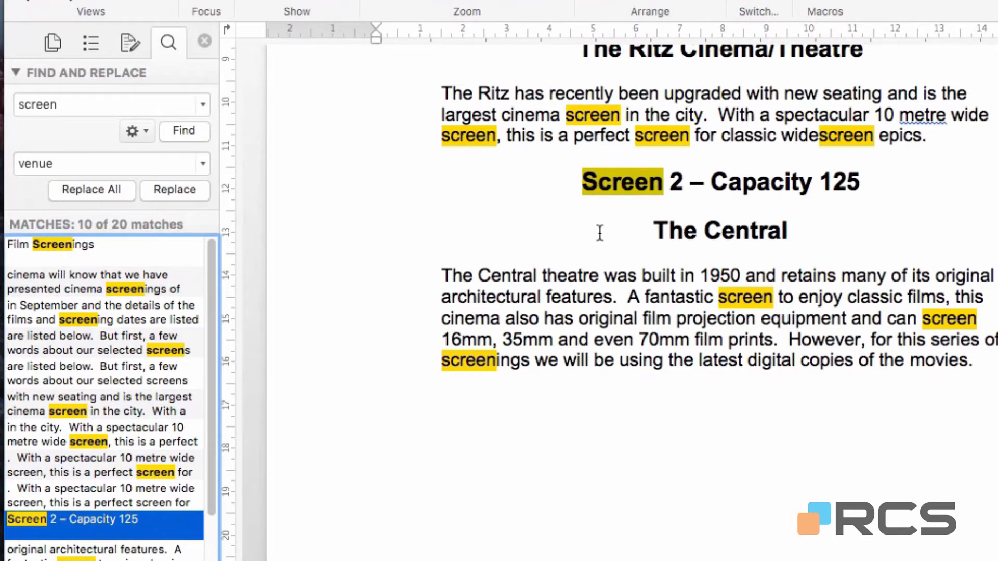
click(174, 191)
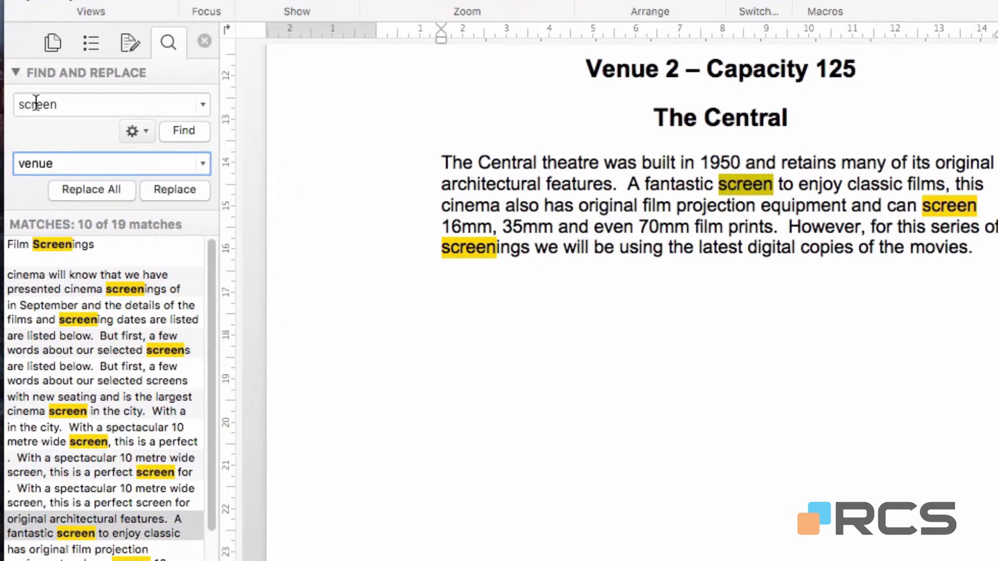
Step: Clear the search text and close the Navigation Pane
click(133, 107)
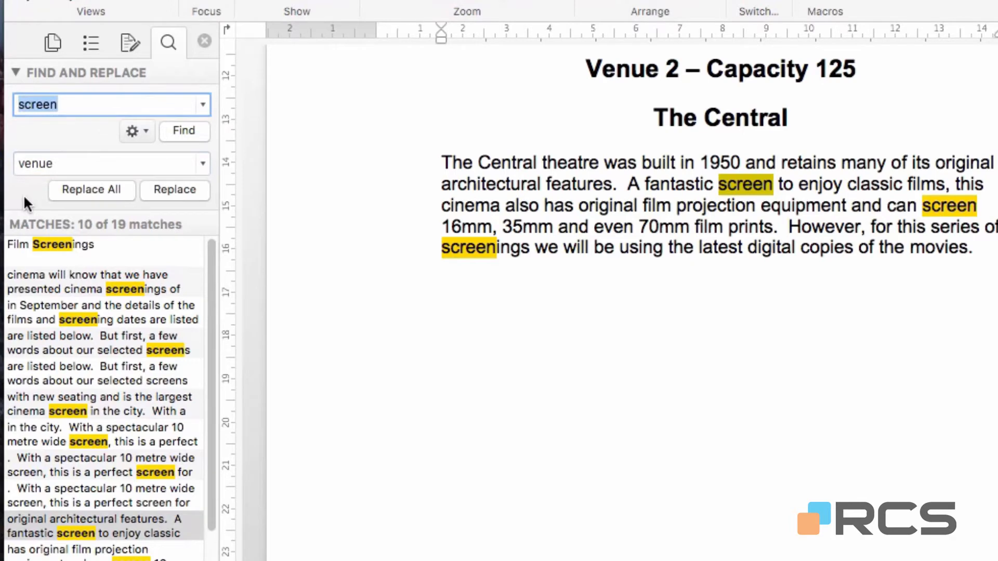
key(BackSpace)
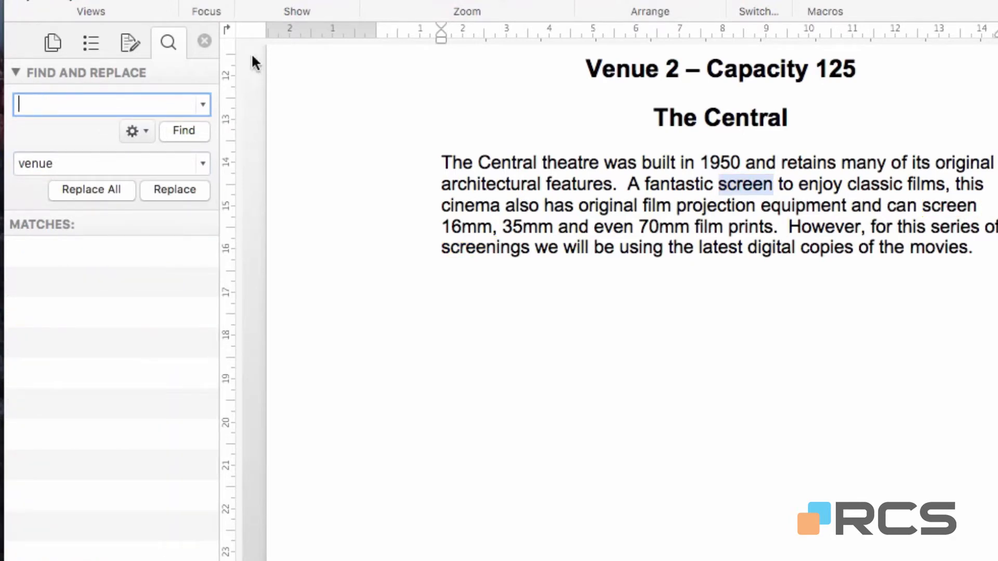
click(201, 39)
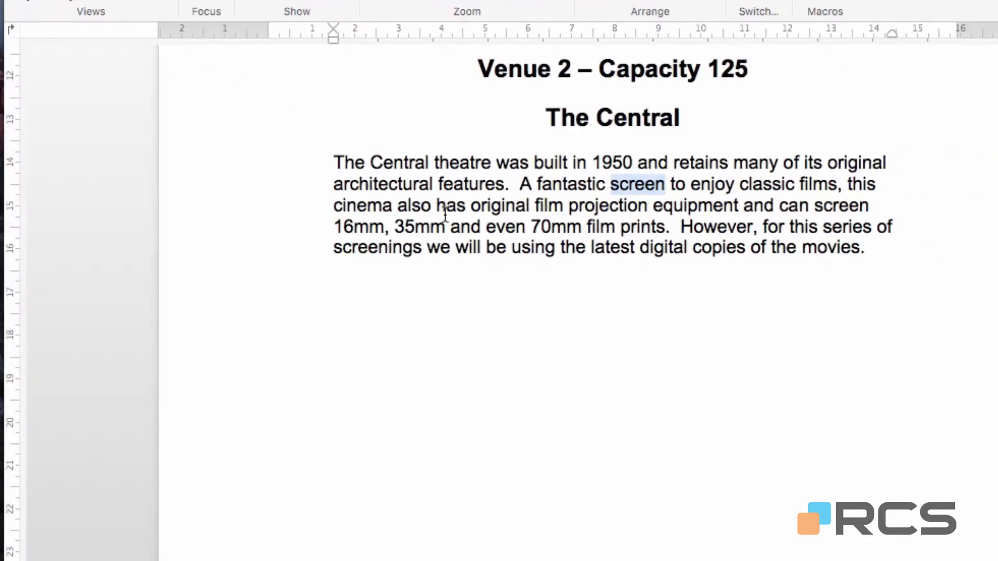
scroll(445, 213, up, 10)
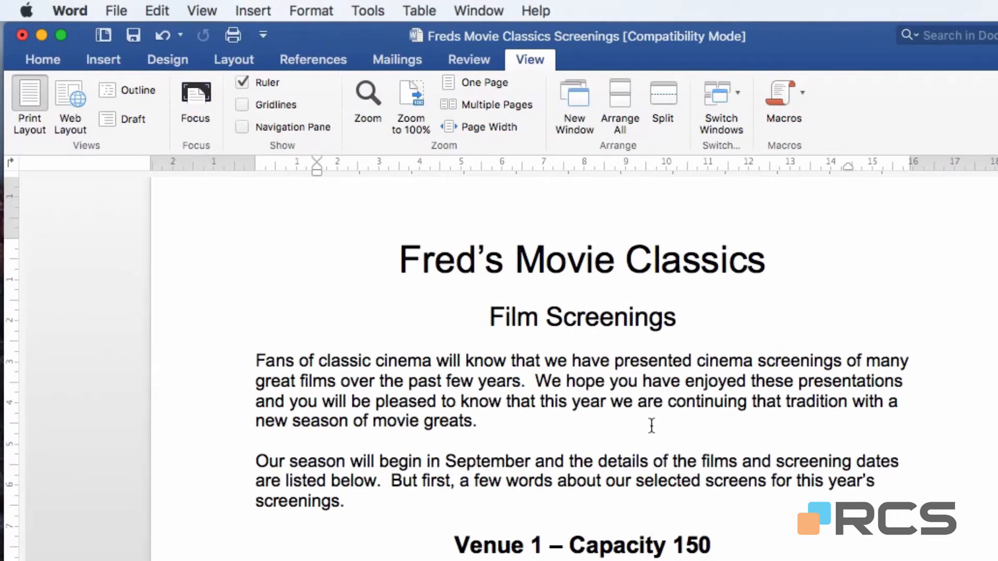
Step: Switch to the Movie Screening Information Update document and show its Navigation Pane
click(478, 13)
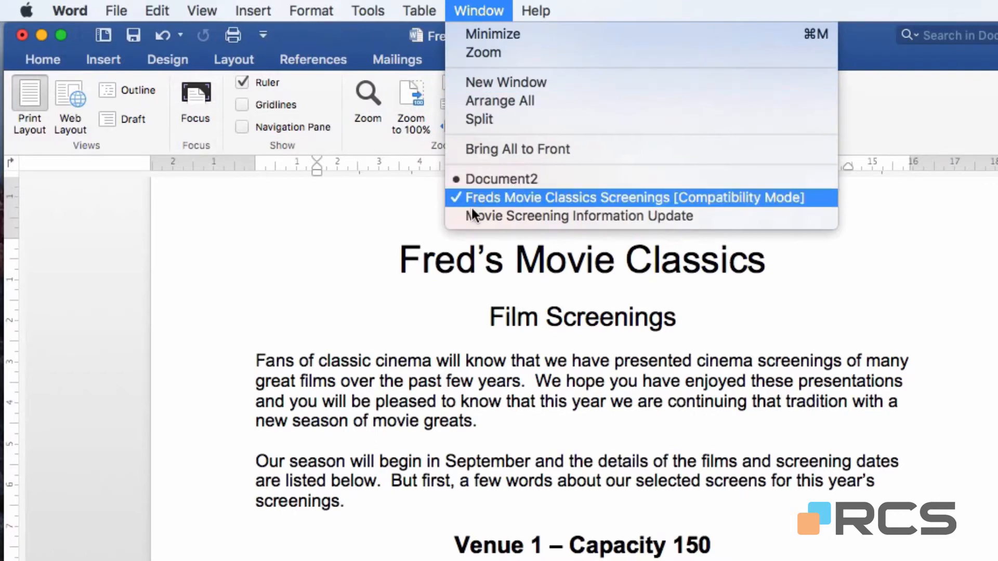
click(580, 217)
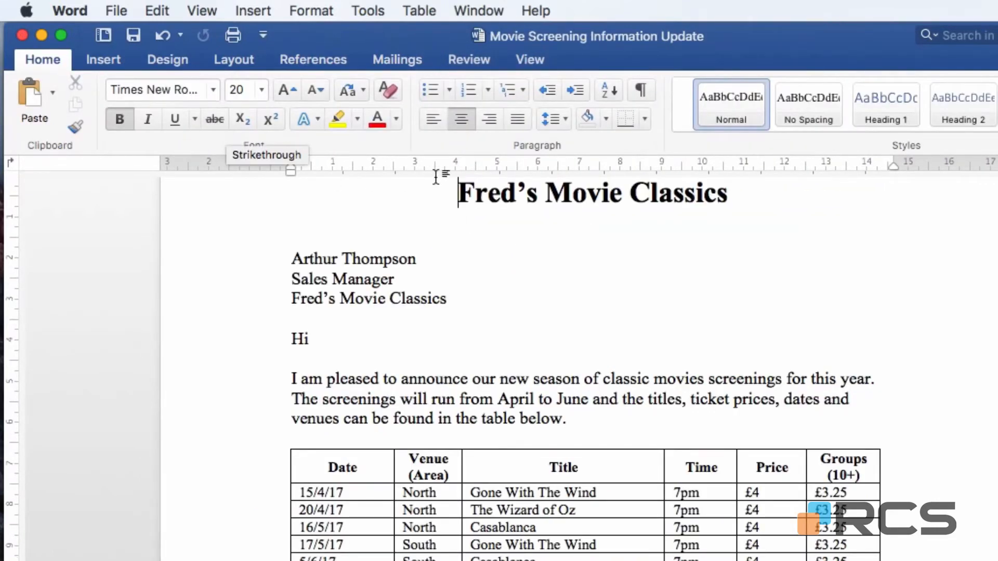
click(530, 60)
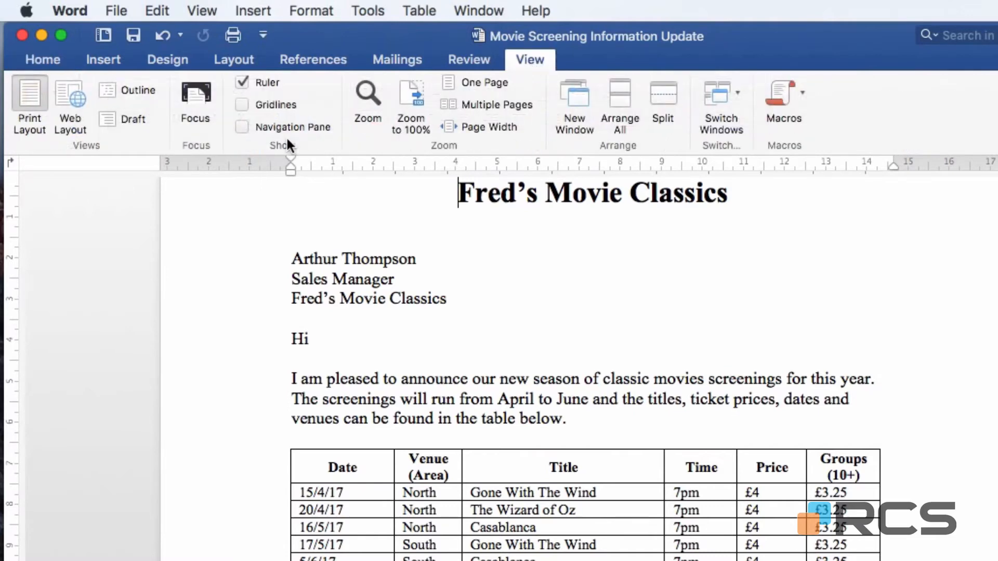
click(295, 126)
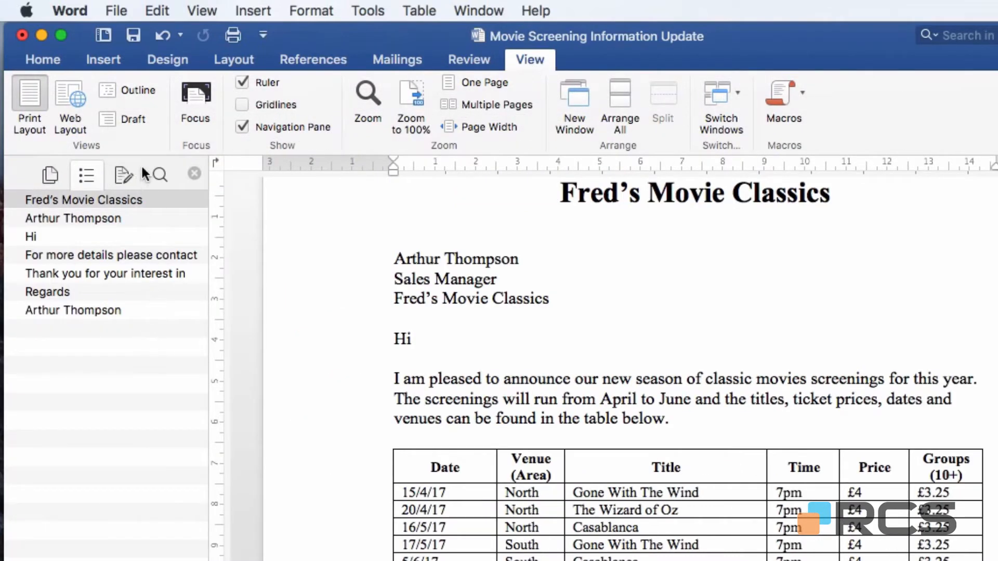
Step: Search for "£4" with Find and Replace and set the replacement text to "£3.95"
click(163, 173)
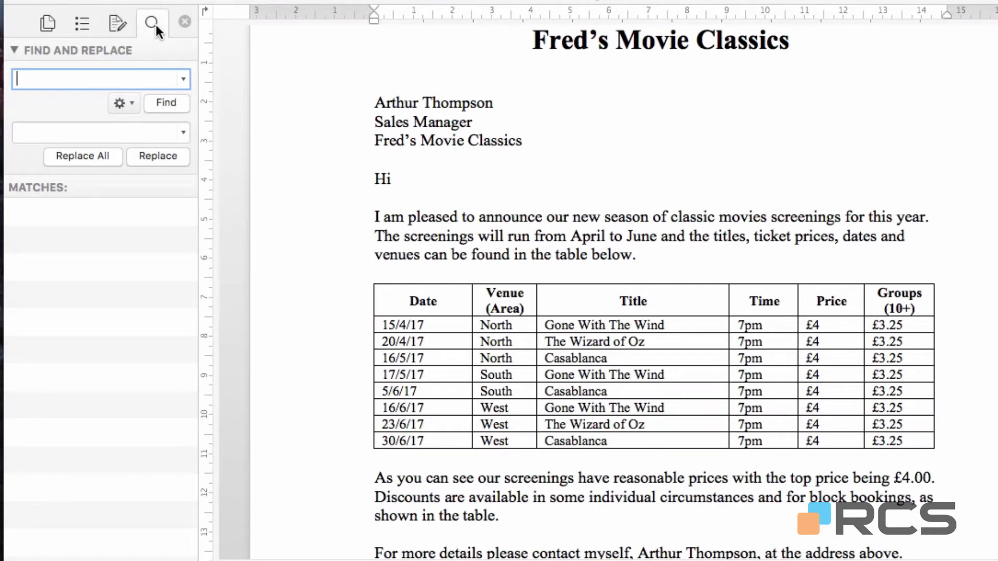
text(£4)
key(Return)
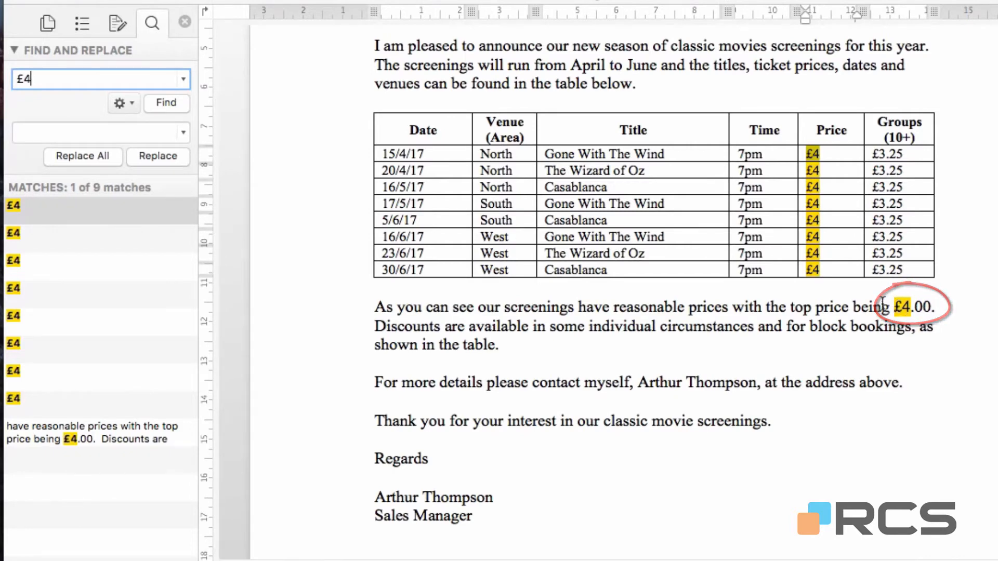
click(115, 135)
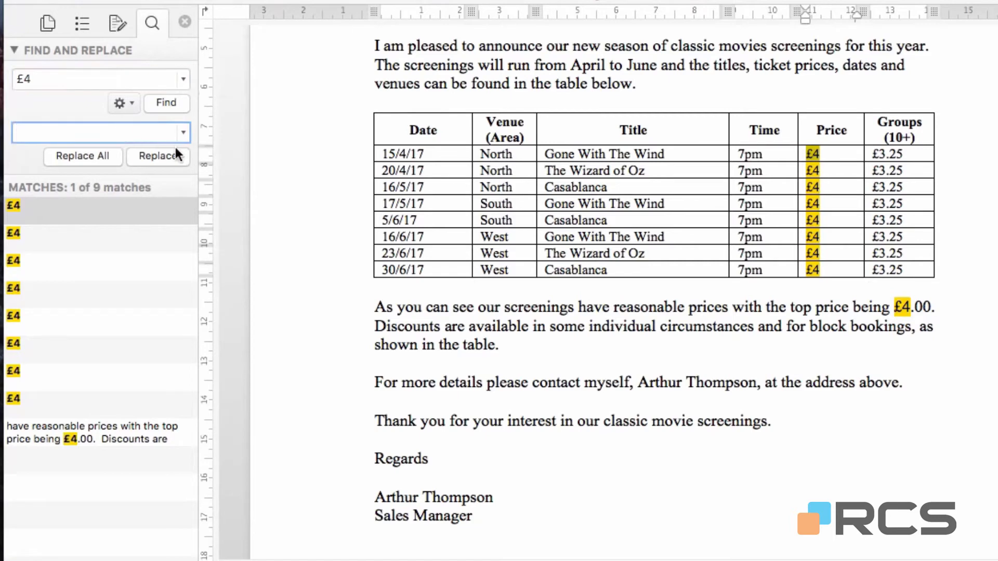
text(£3.95)
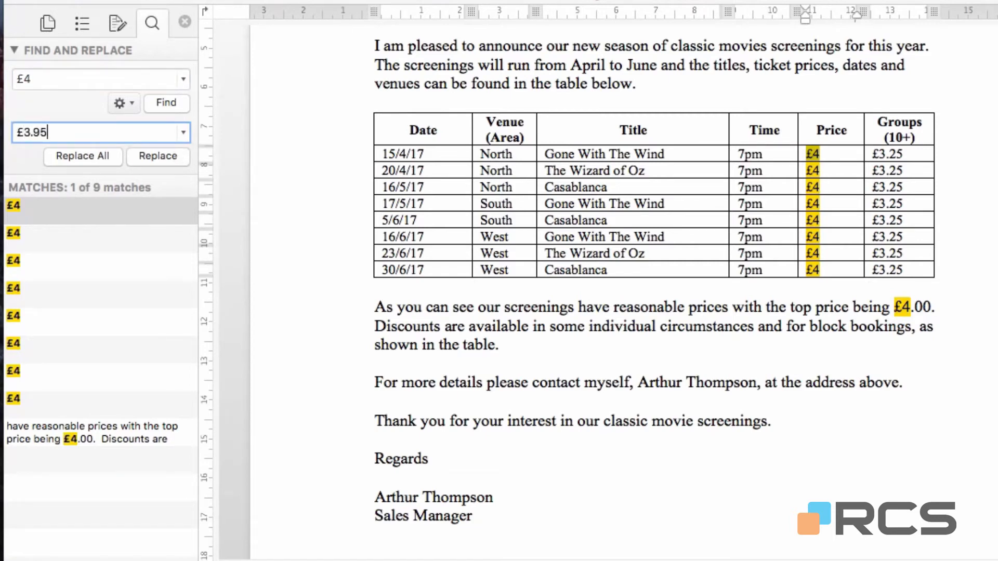
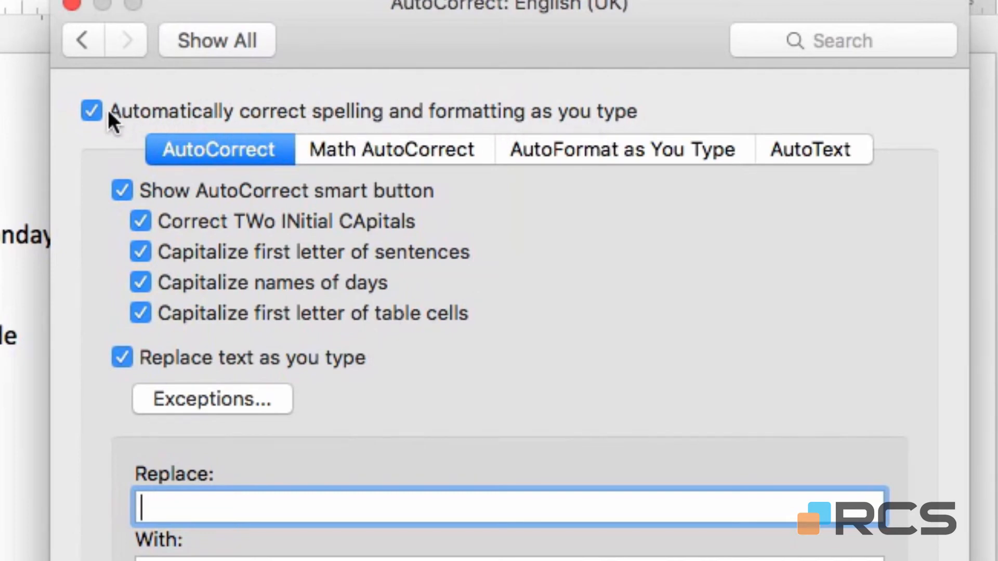
Step: Turn automatic spelling and formatting correction off and back on, and close the AutoCorrect preferences
click(92, 111)
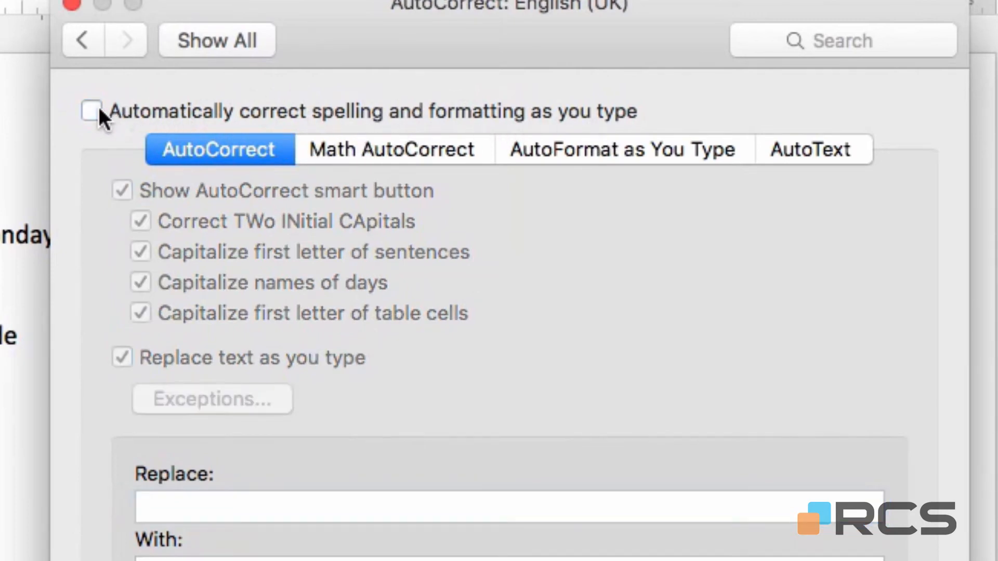
click(100, 108)
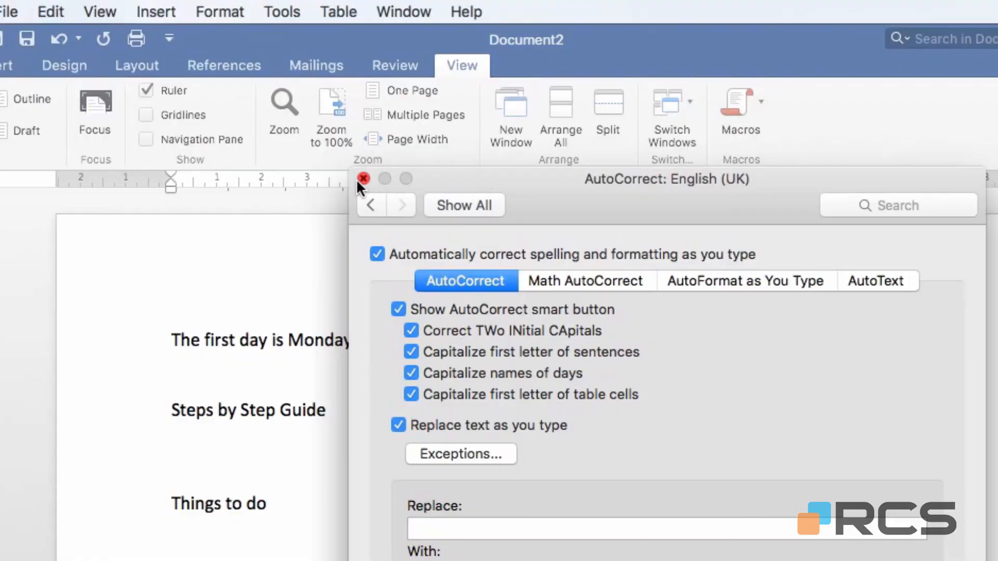
click(360, 179)
Step: Switch to the Movie Screening Information Update document and go to its heading
click(429, 15)
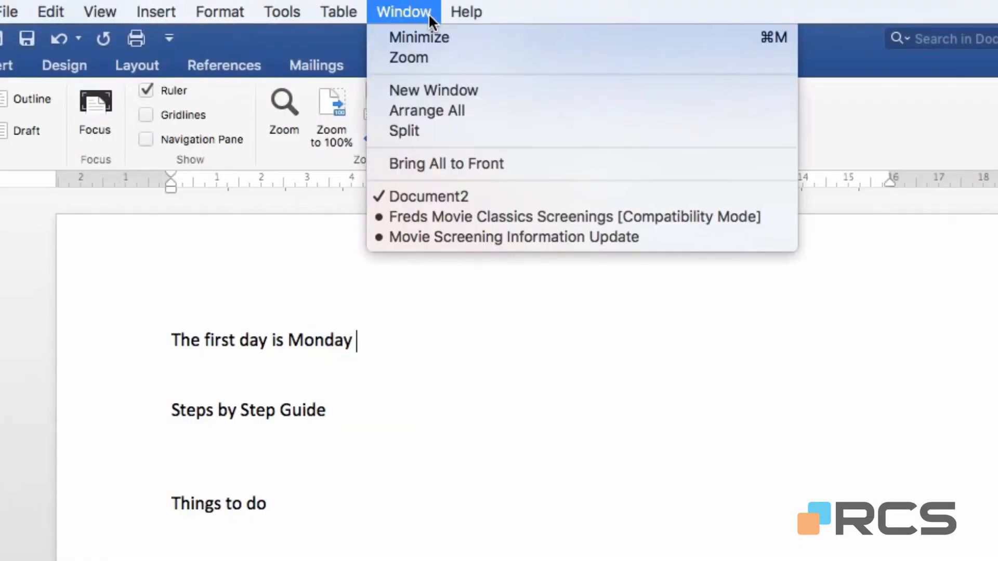
click(444, 240)
scroll(446, 242, up, 10)
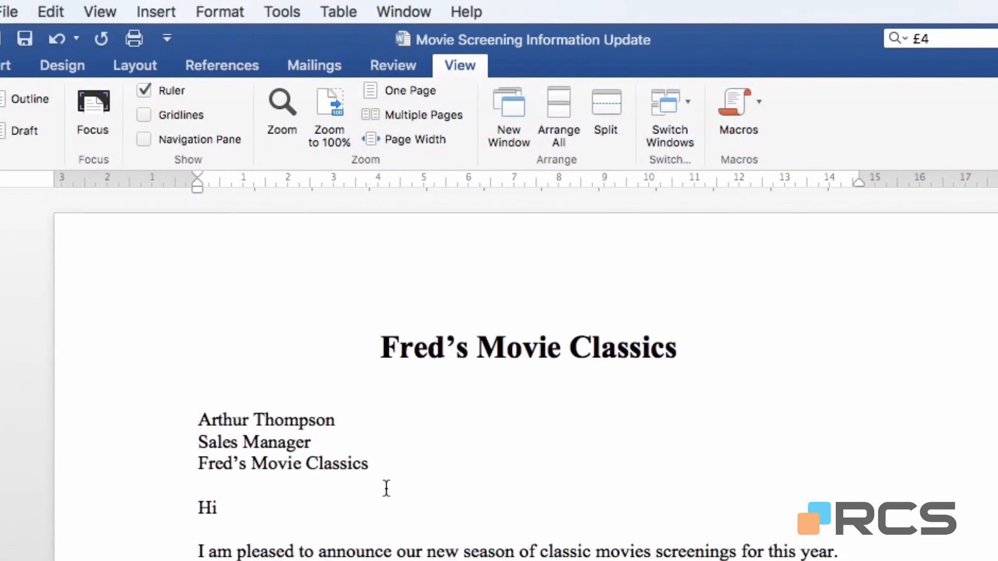
Step: Add an AutoCorrect entry replacing the sender's lowercase first name plus surname initial with the three-line sender block as formatted text
drag(171, 423, 157, 473)
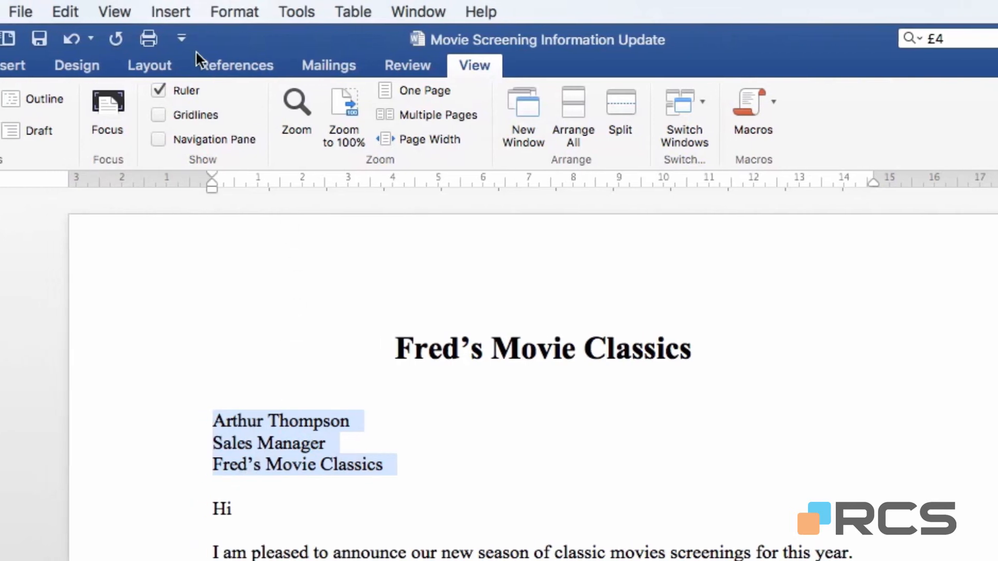
click(23, 12)
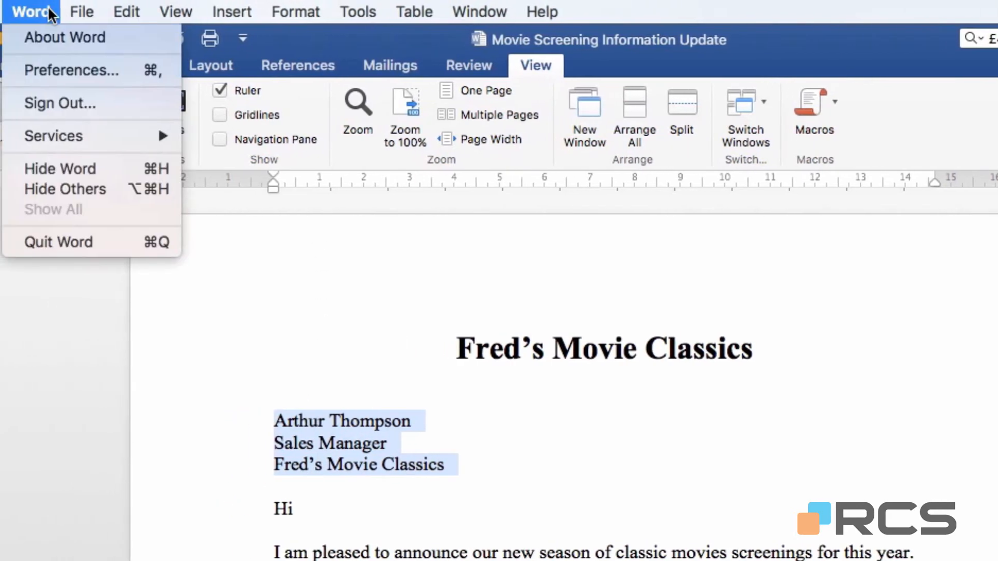
click(38, 68)
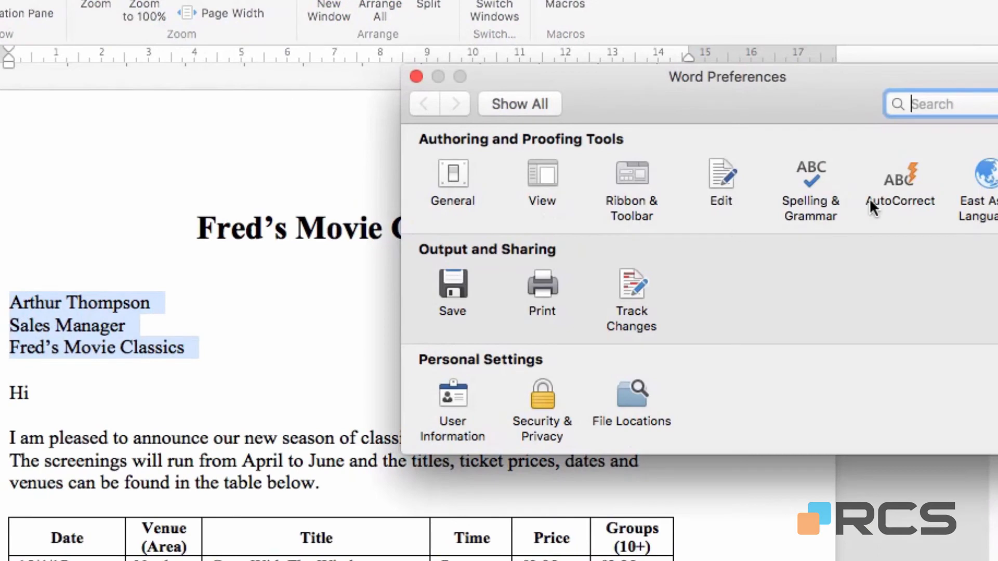
click(891, 198)
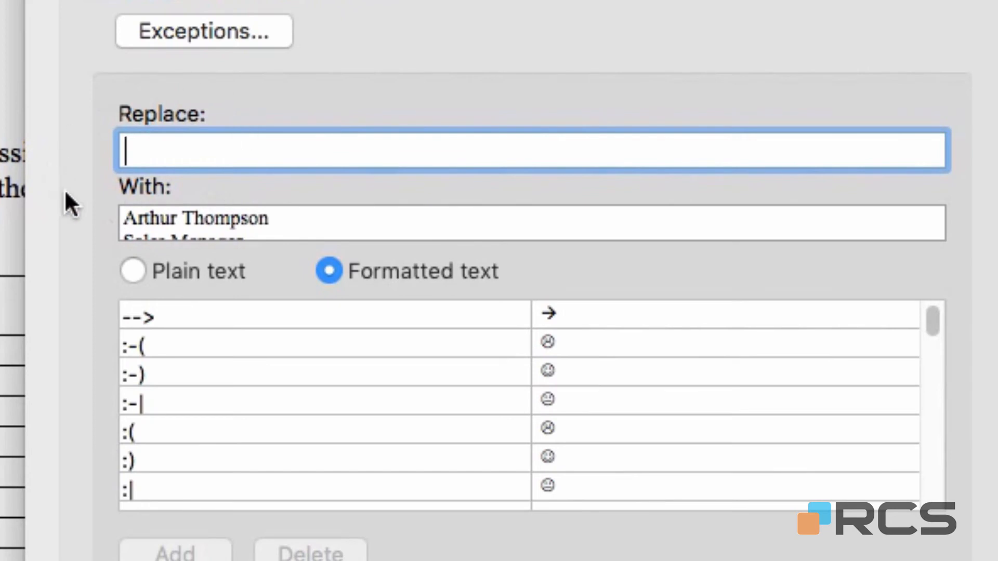
text(arthu)
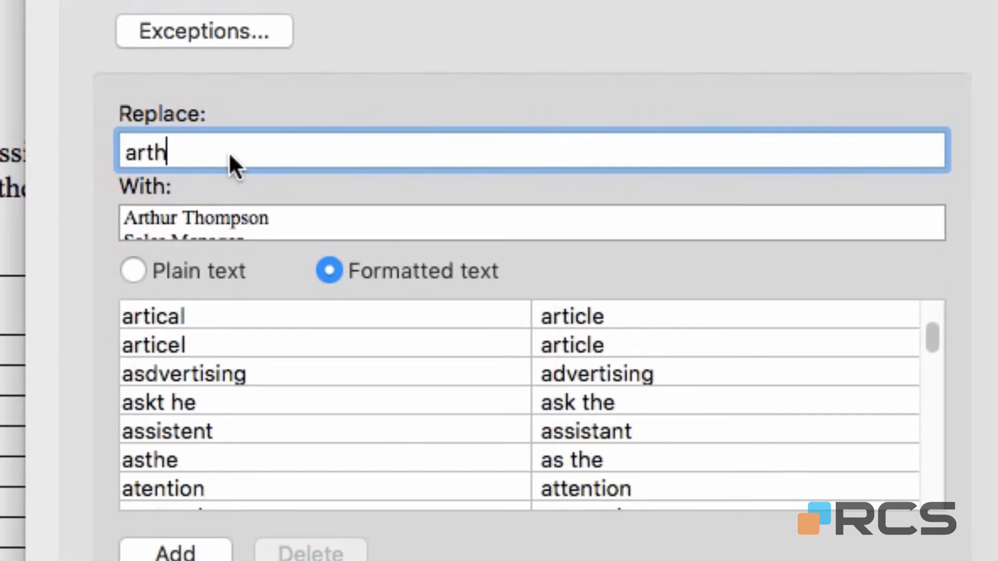
text(rt)
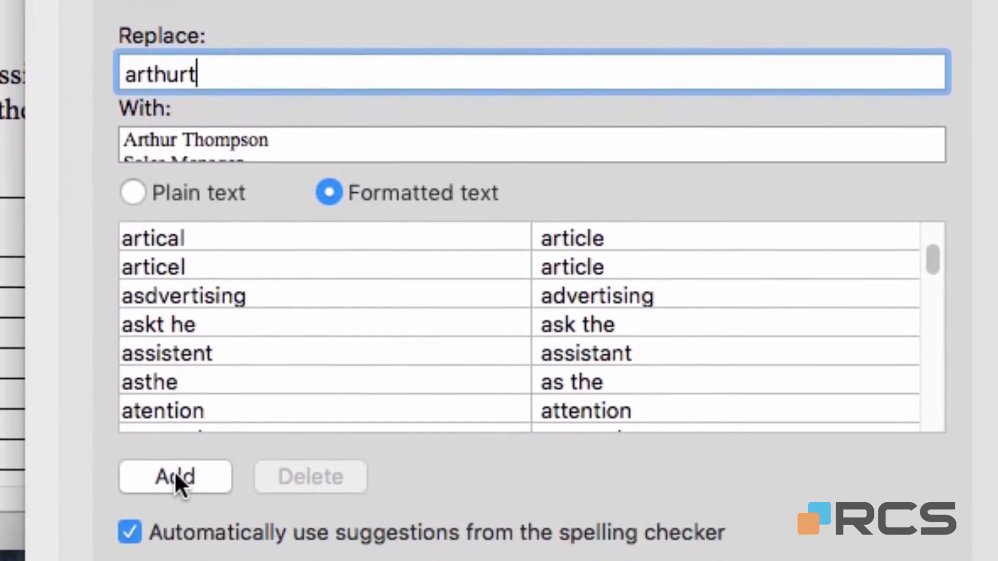
click(173, 469)
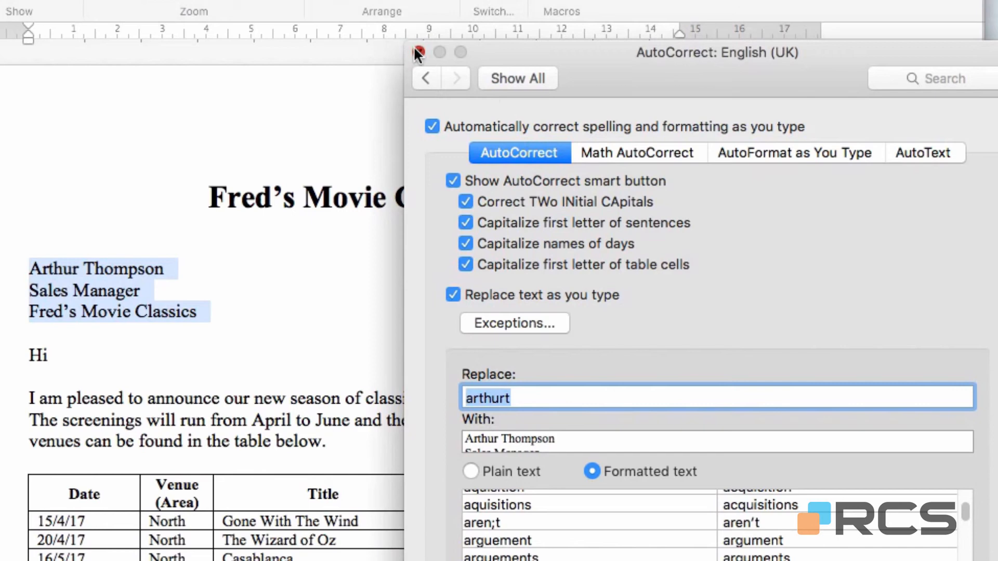
click(418, 52)
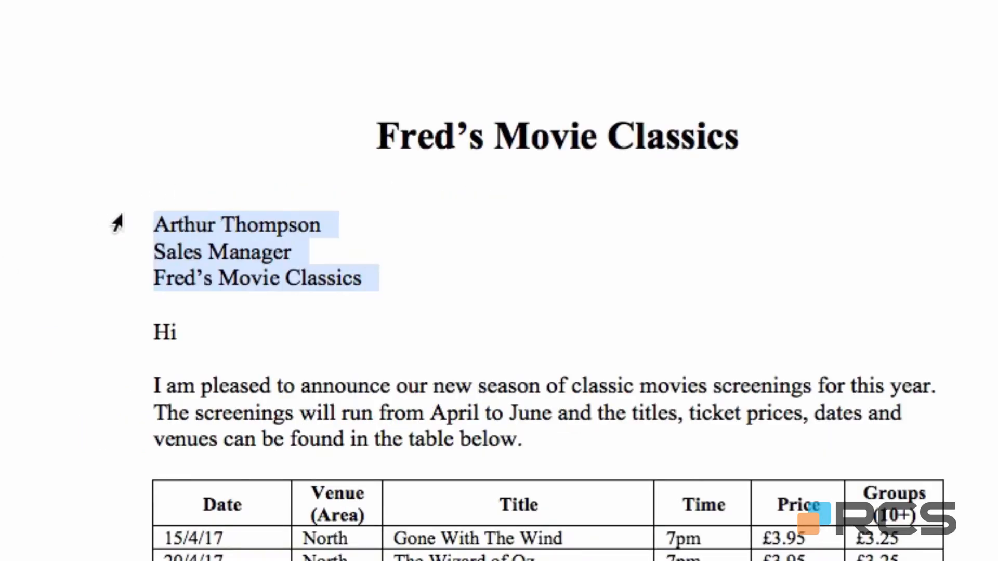
Step: Delete the sender block above "Hi" and reinsert it by expanding its AutoCorrect shortcut
key(BackSpace)
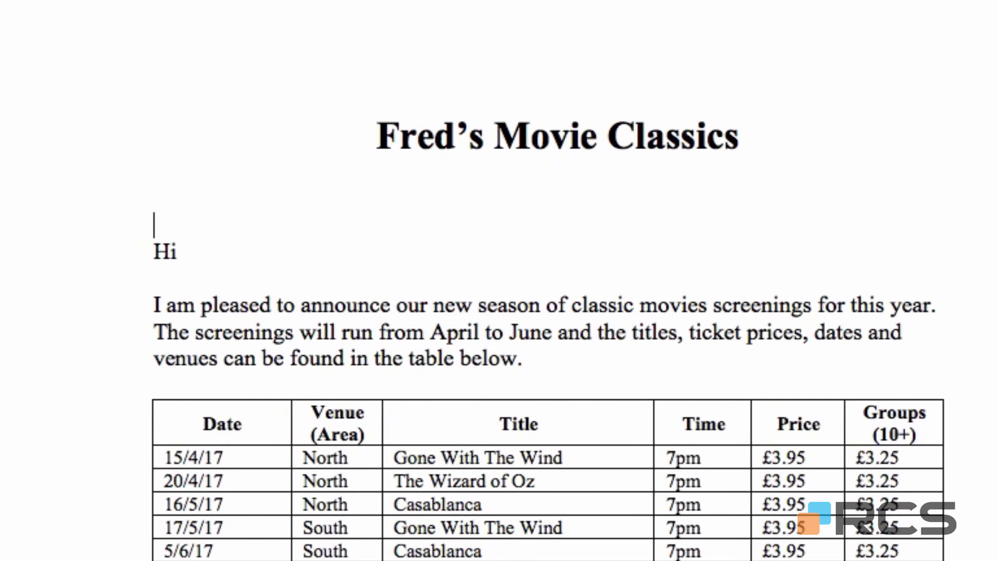
text(arthurt)
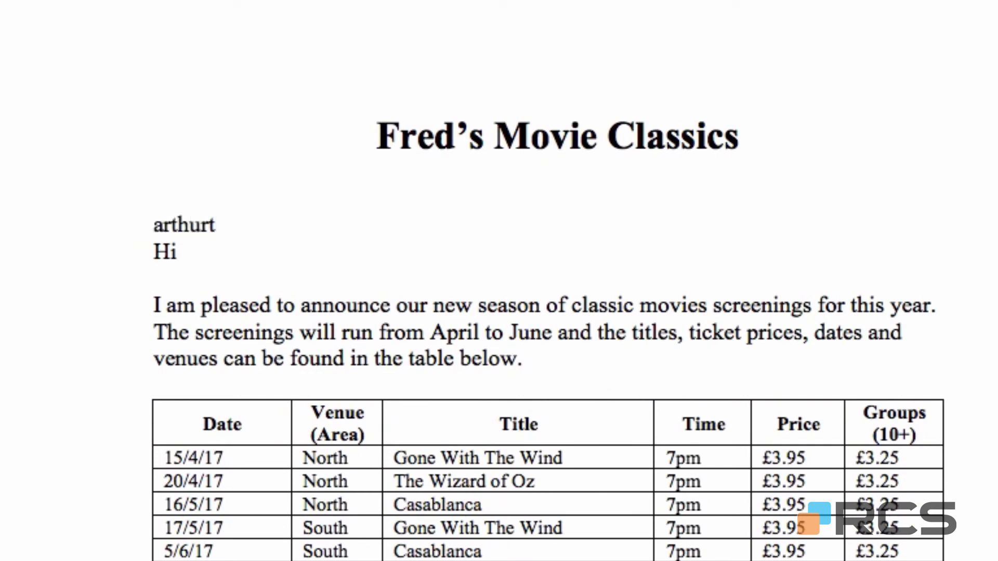
key(Return)
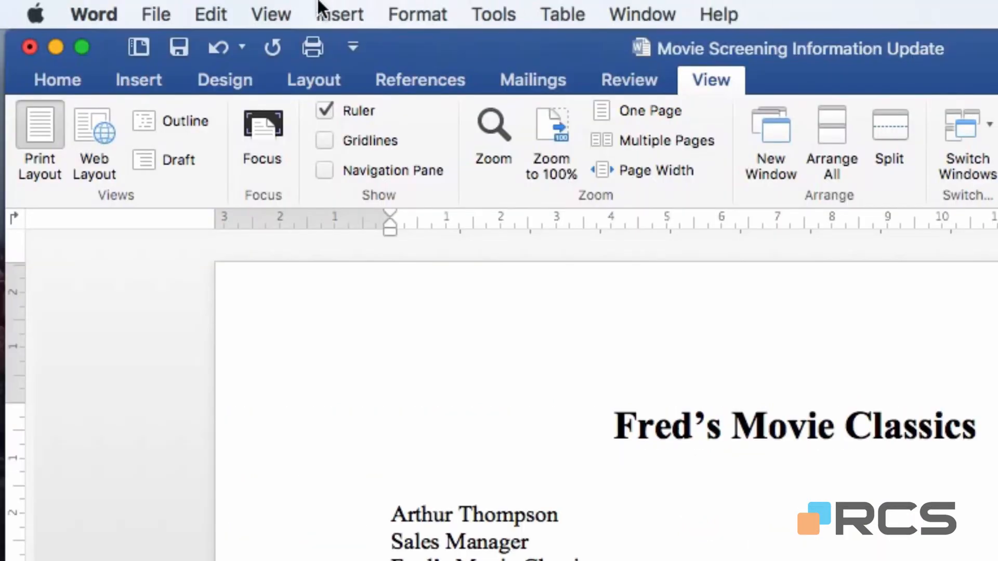
Step: Open the AutoCorrect preferences and look through the list of automatic replacements
click(115, 18)
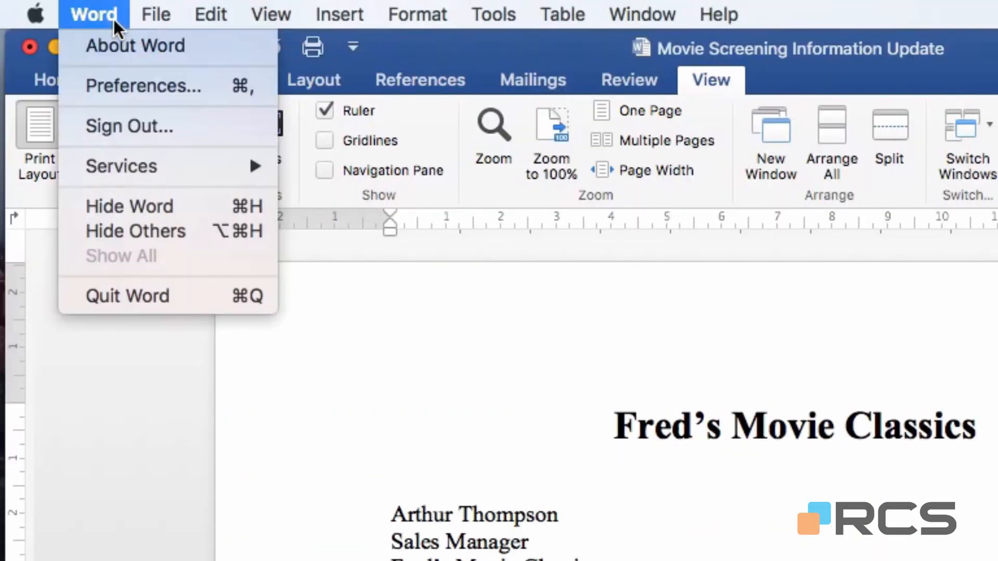
click(104, 89)
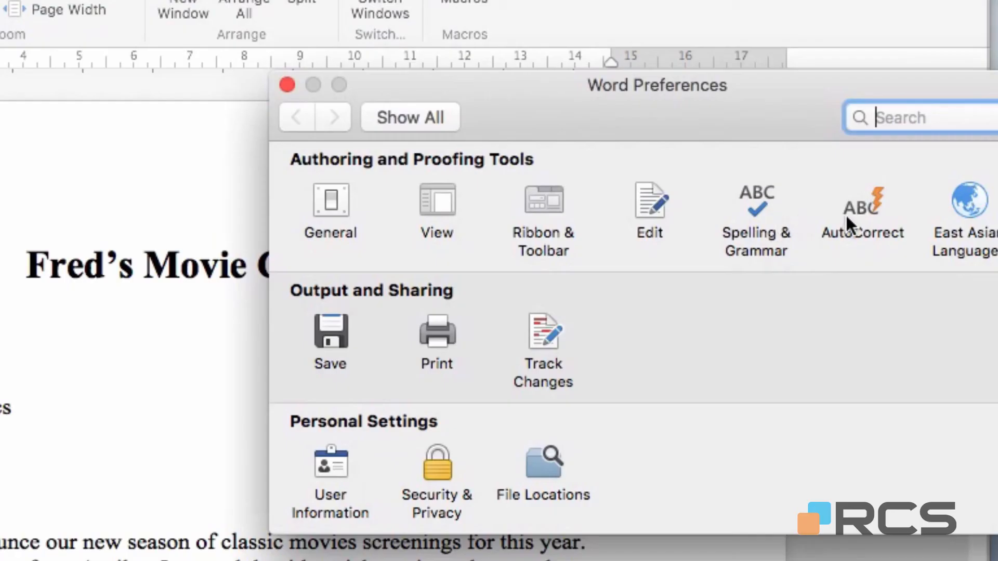
click(997, 375)
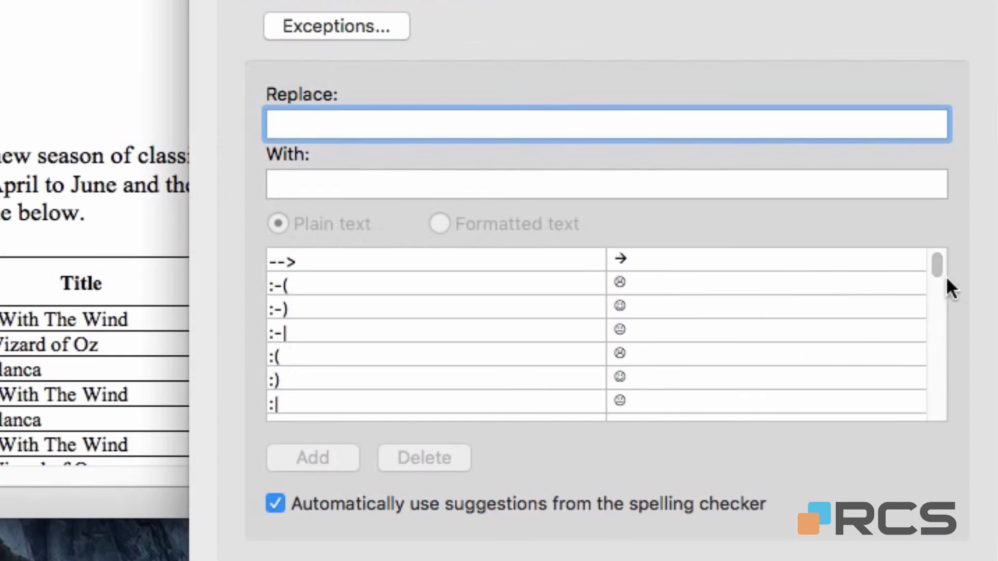
drag(937, 267, 943, 308)
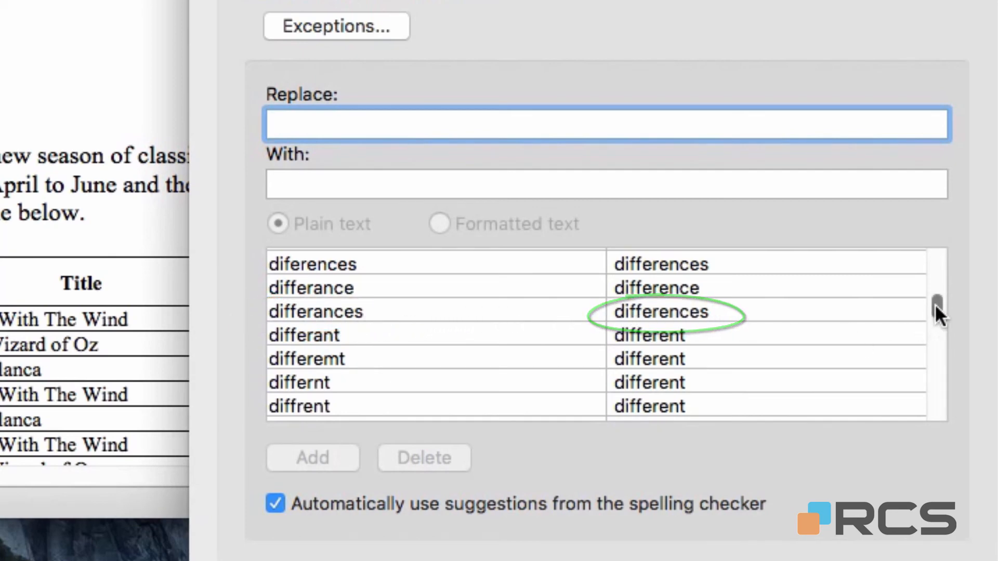
drag(936, 303, 938, 324)
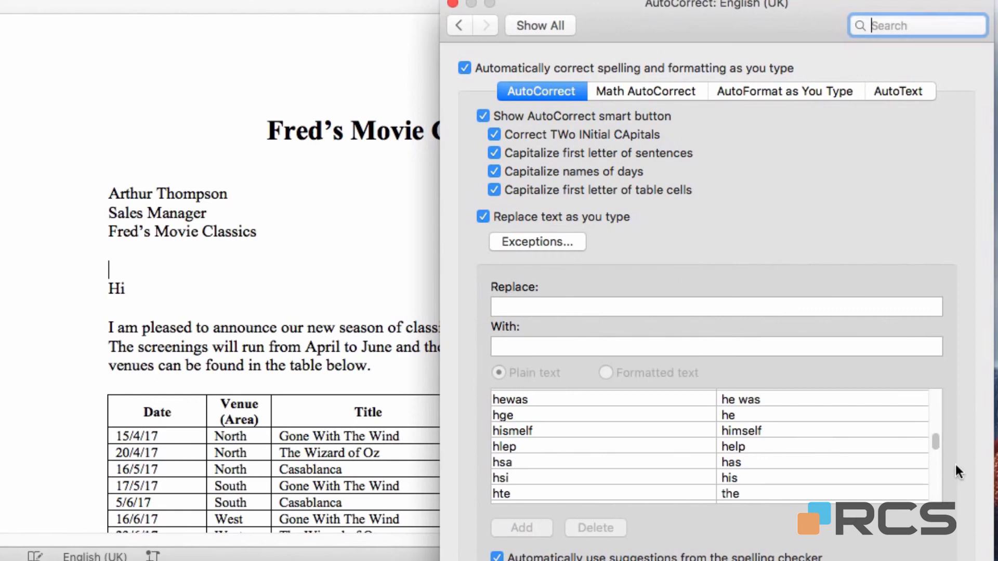
Step: Add the AutoText entry "All the best" for all active templates and accept redefining the building block entry
click(903, 91)
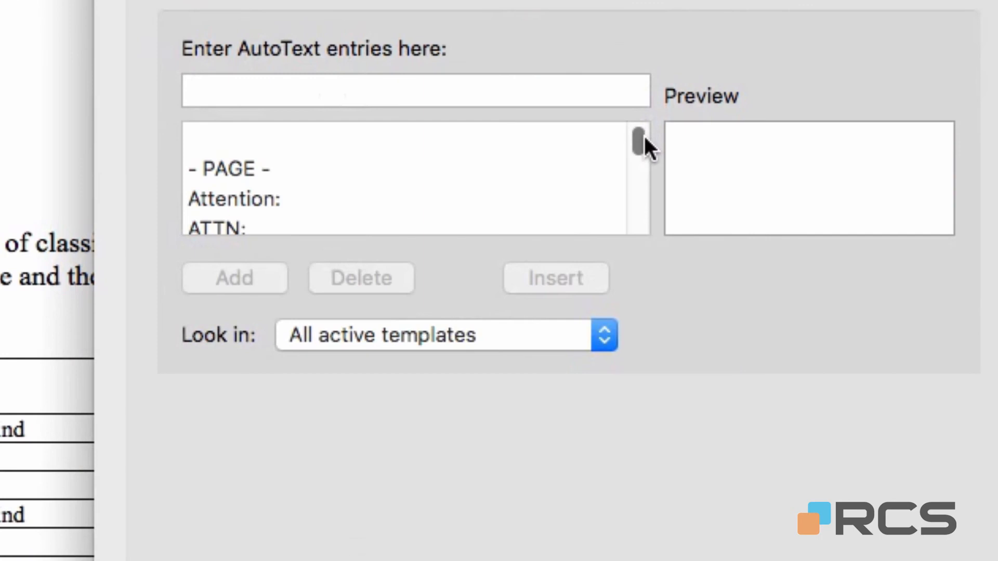
scroll(644, 136, down, 4)
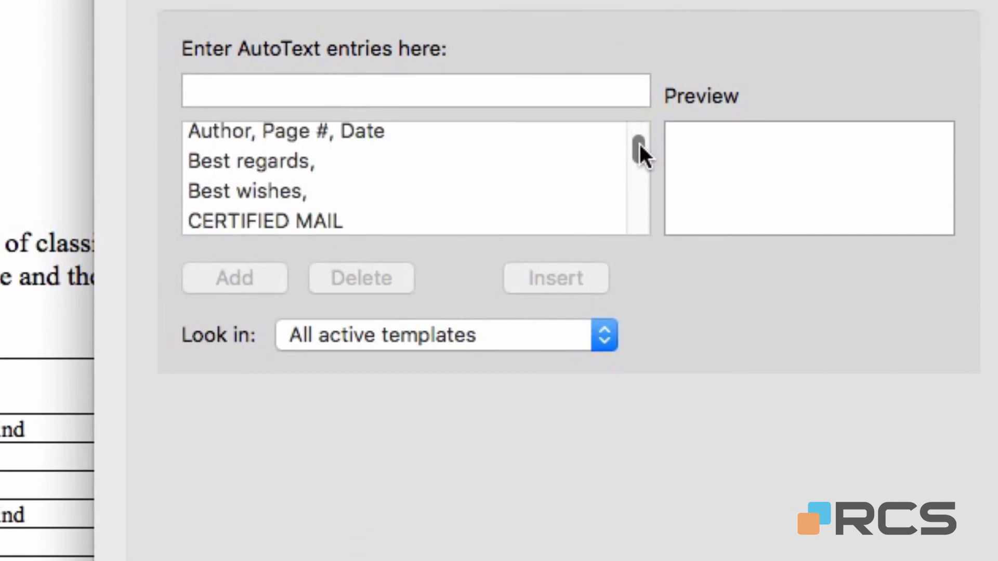
scroll(638, 143, down, 2)
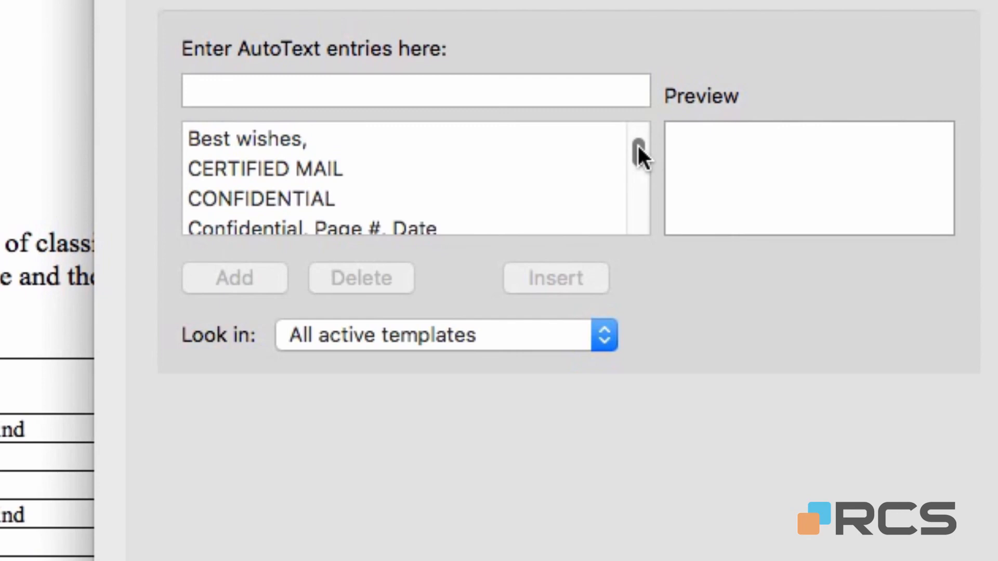
drag(637, 144, 638, 150)
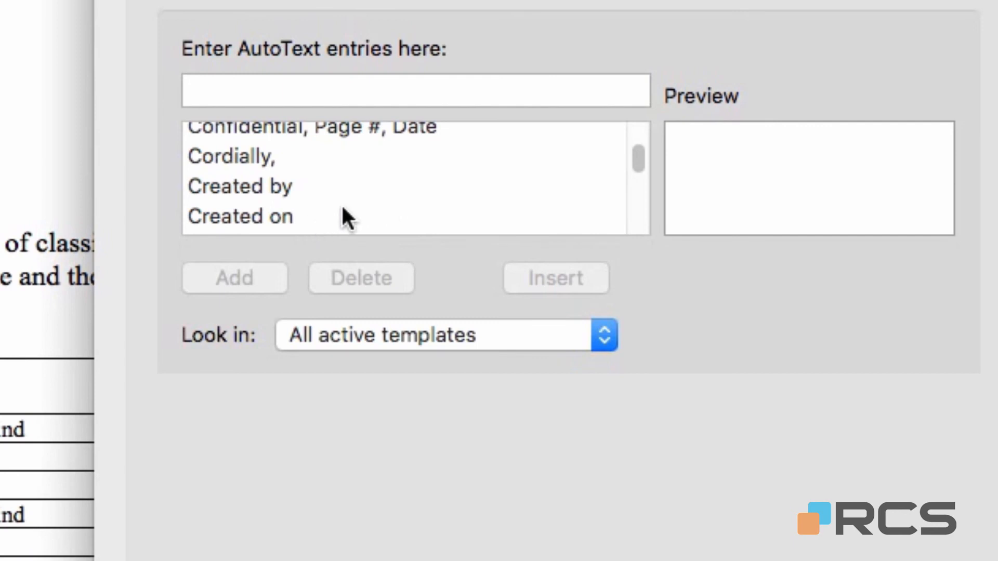
click(185, 104)
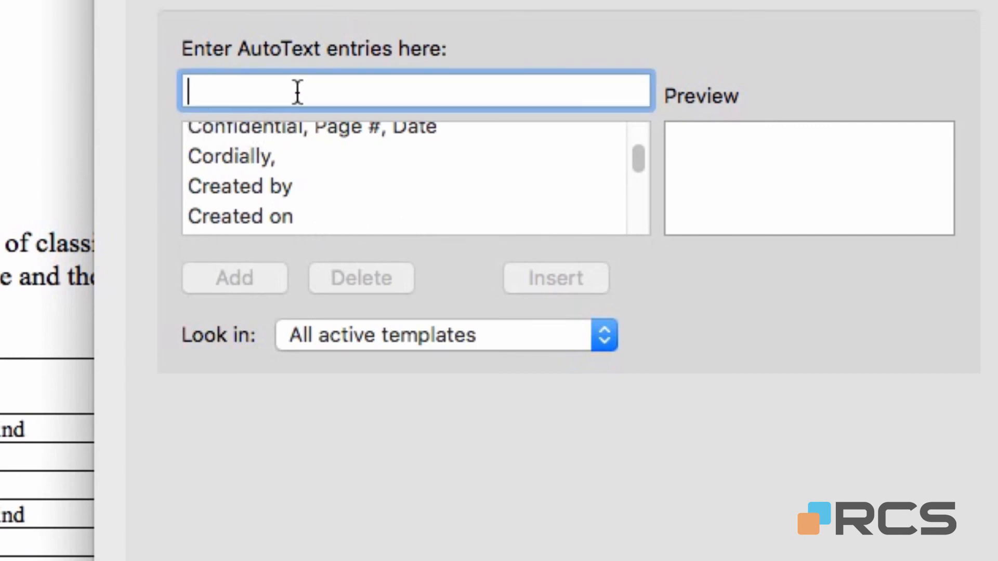
text(All the b)
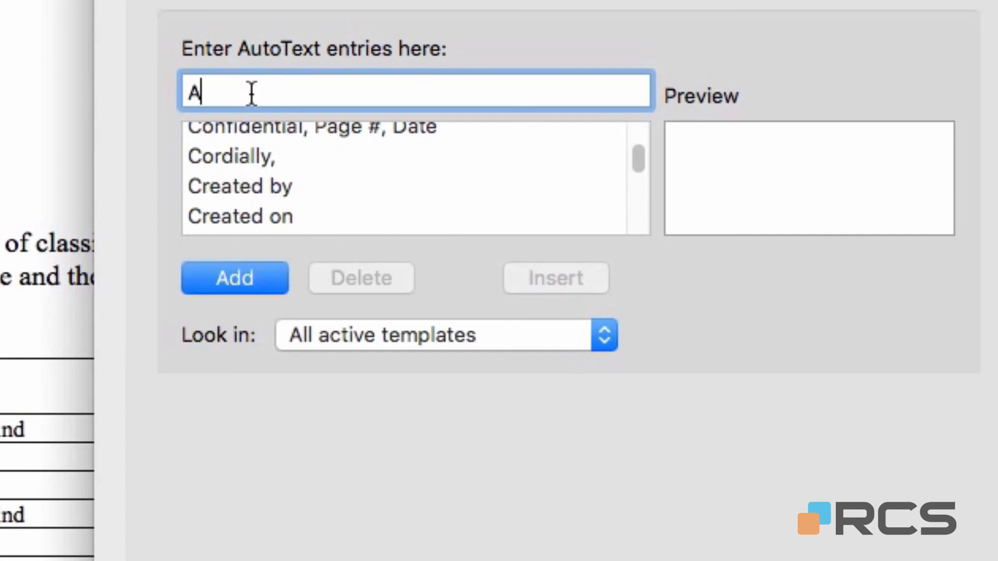
text(est)
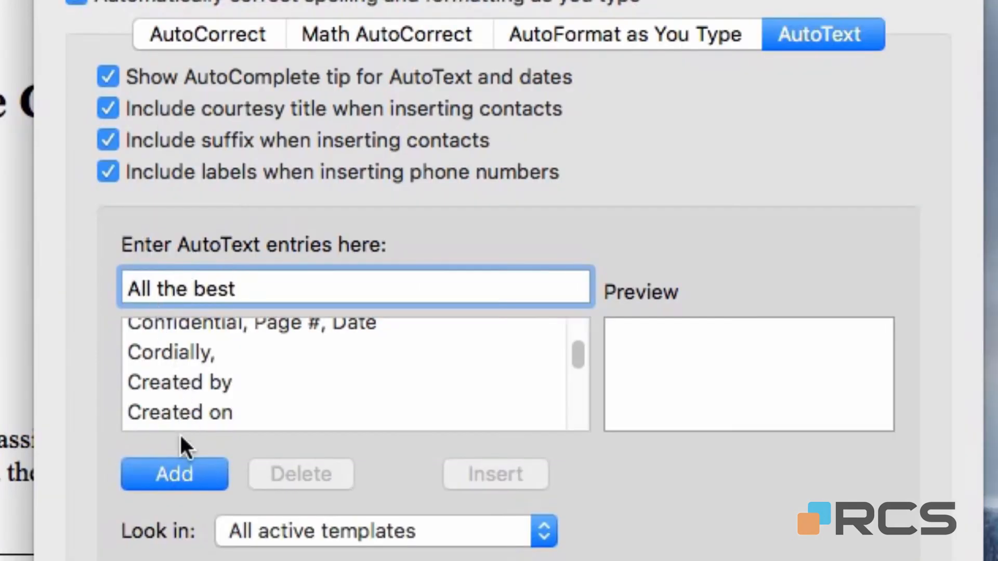
click(173, 471)
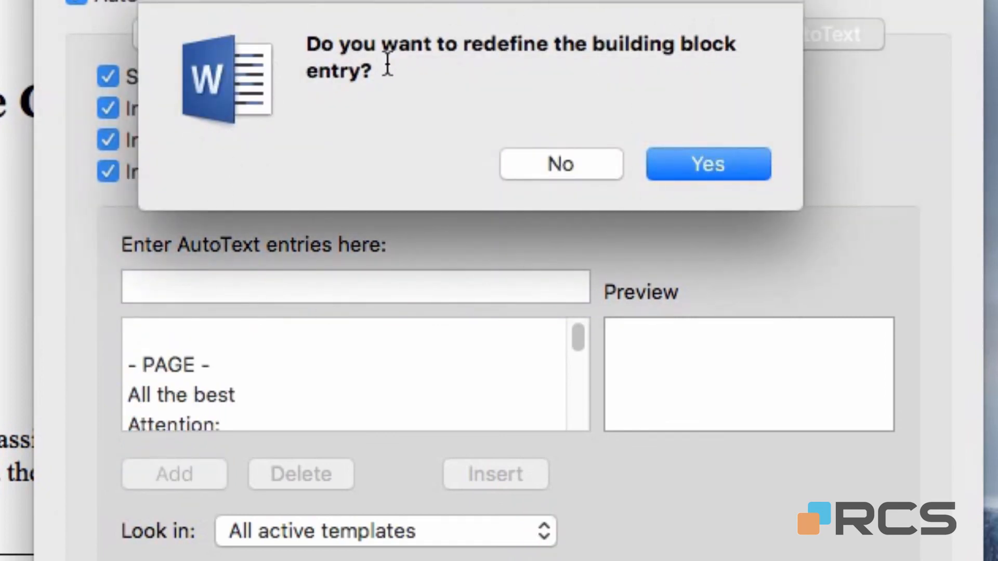
click(705, 169)
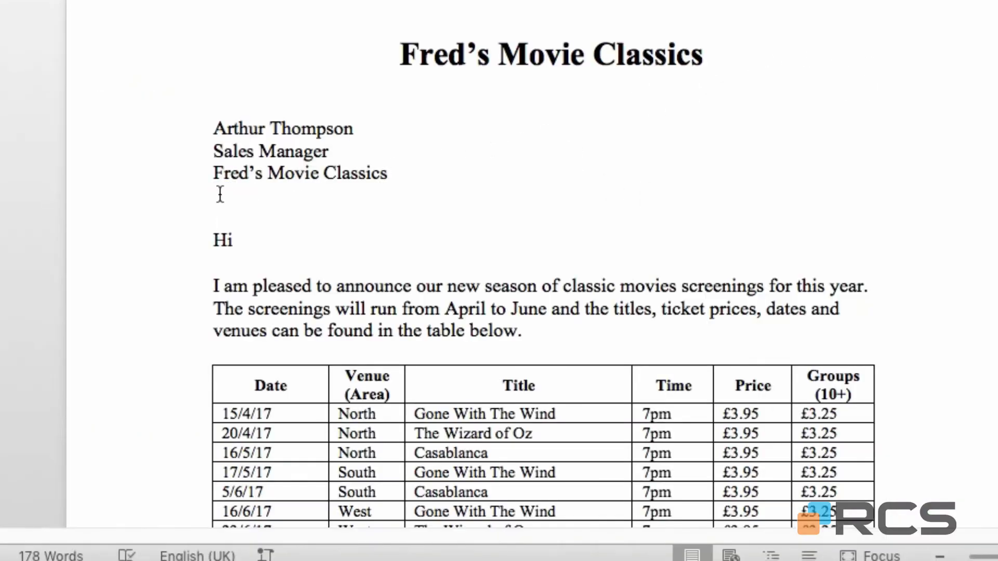
Step: Replace the closing "Regards" at the end of the letter with the AutoText entry "All the best"
scroll(206, 198, down, 5)
scroll(205, 197, down, 9)
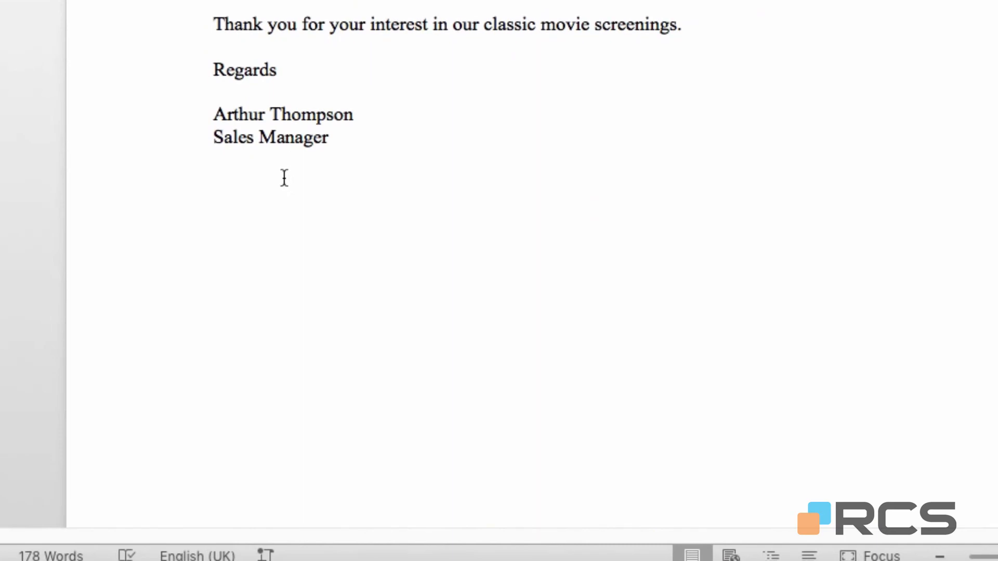
click(169, 72)
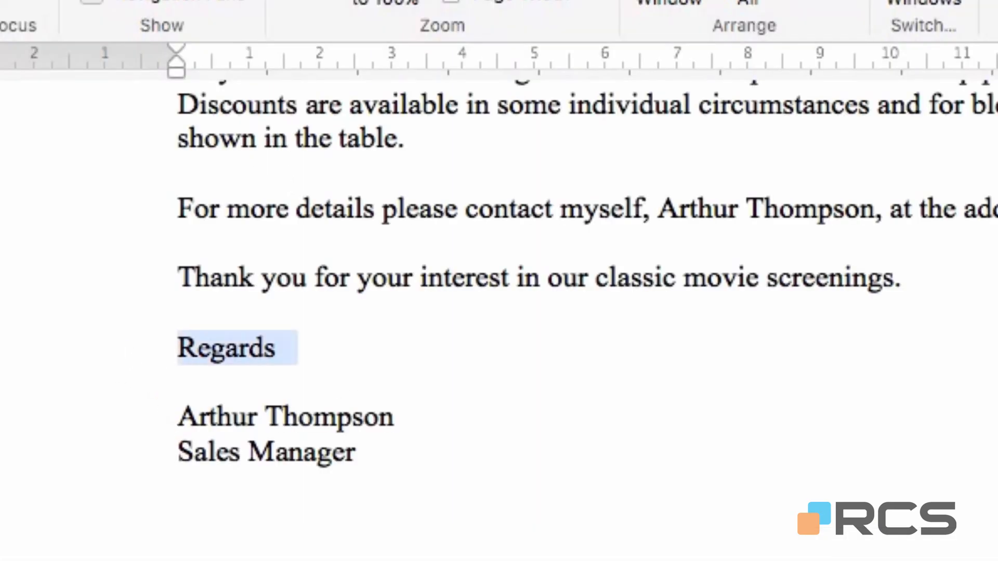
text(A)
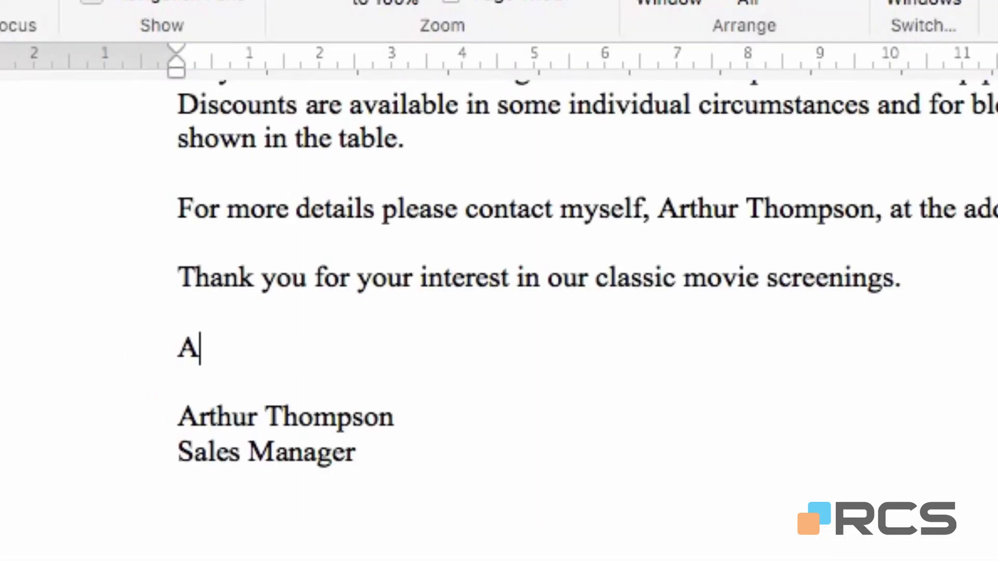
text(ll t)
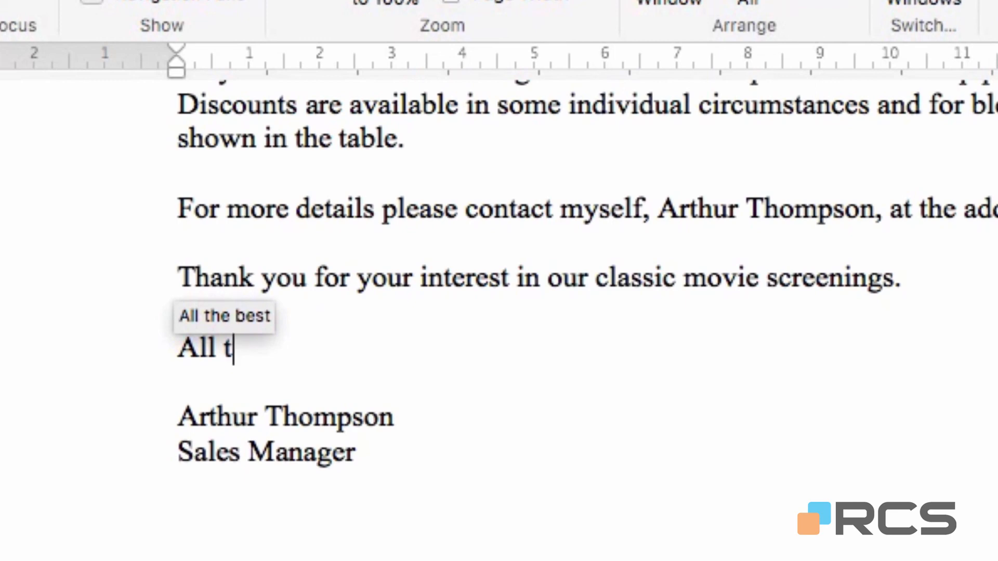
key(Return)
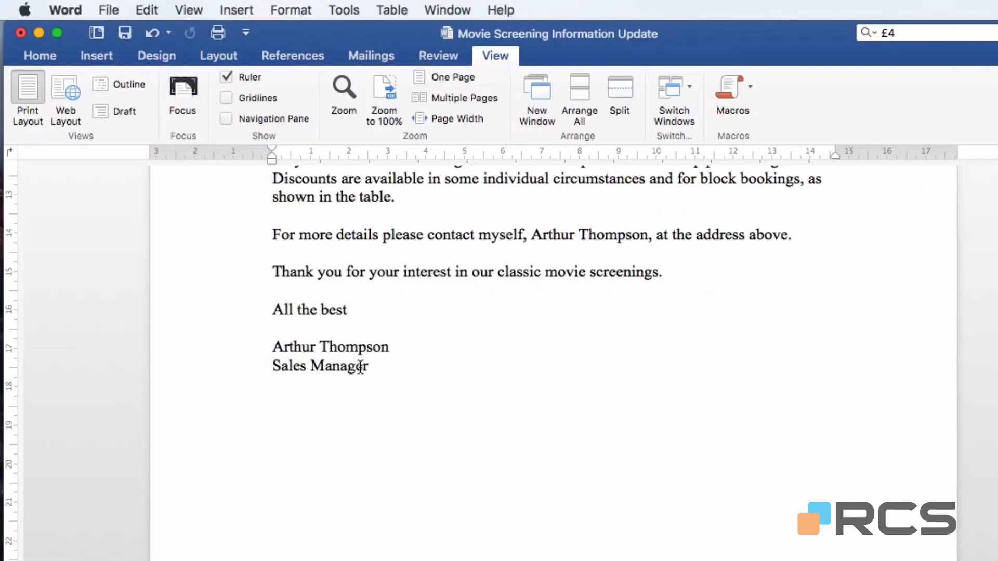
scroll(360, 367, up, 10)
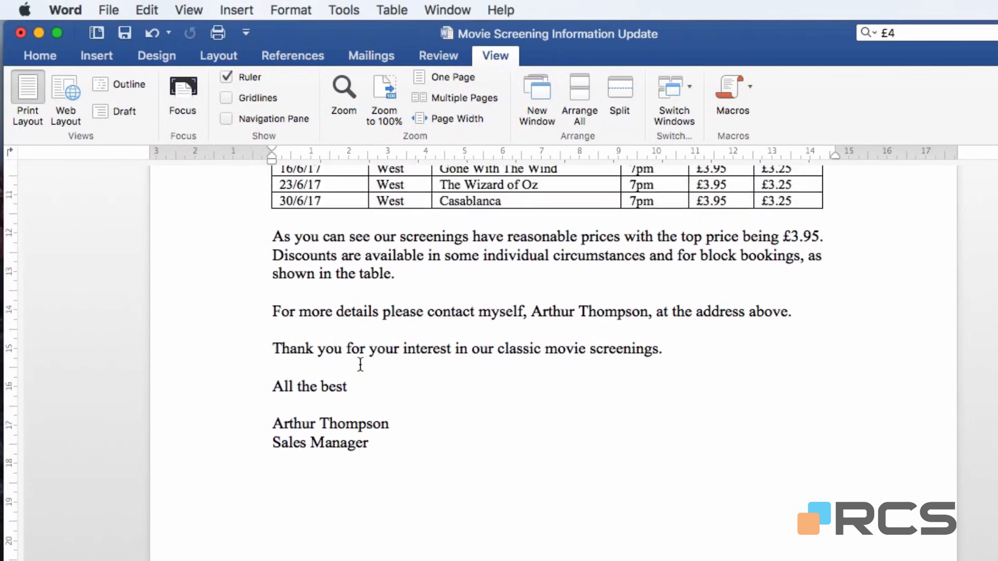
scroll(360, 364, up, 10)
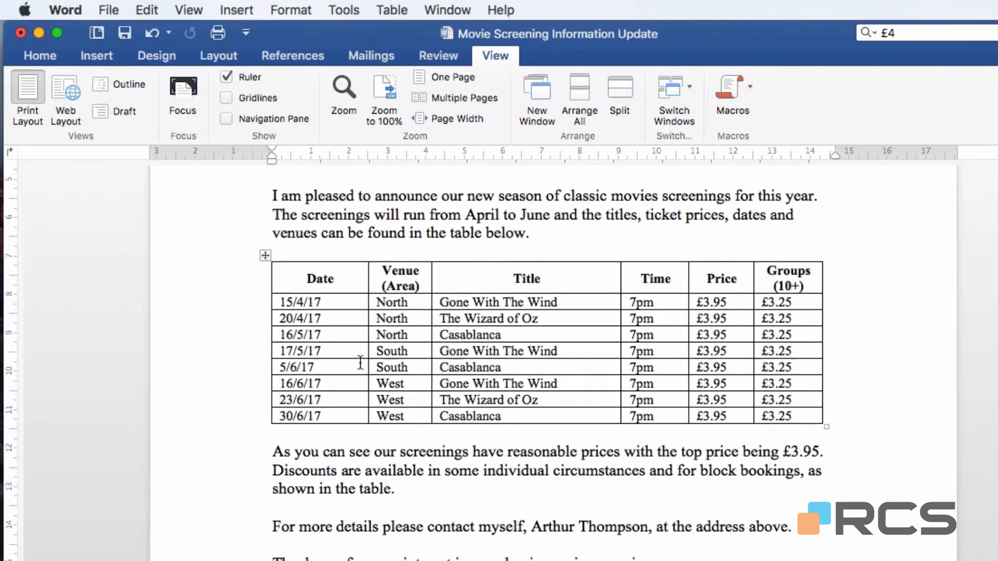